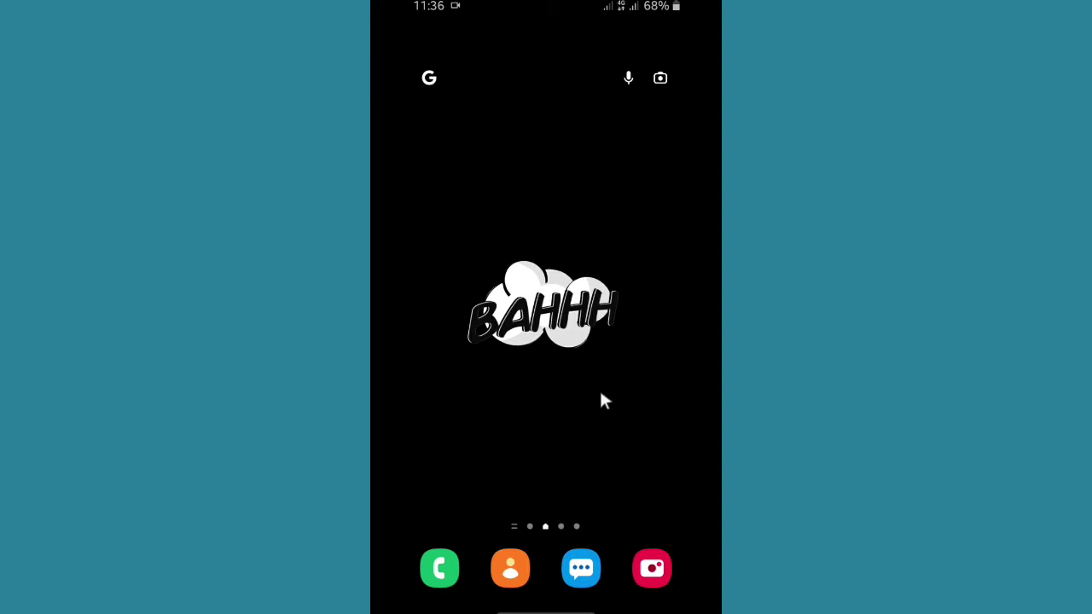
- Swipe to the app page showing Settings, Clock and Calendar
left_click_drag(601, 401, 587, 394)
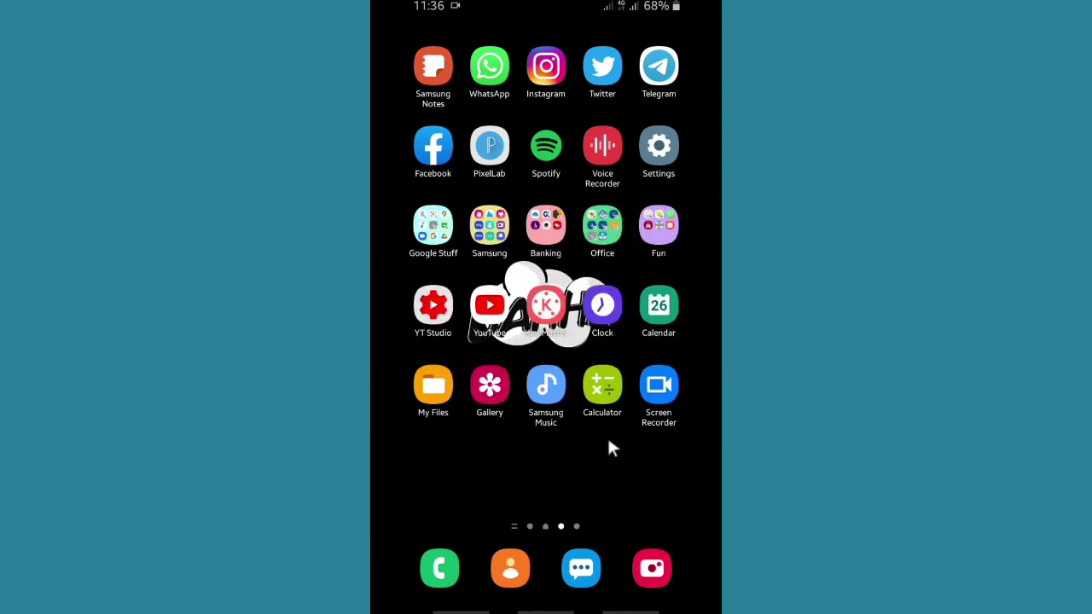
middle_click(609, 442)
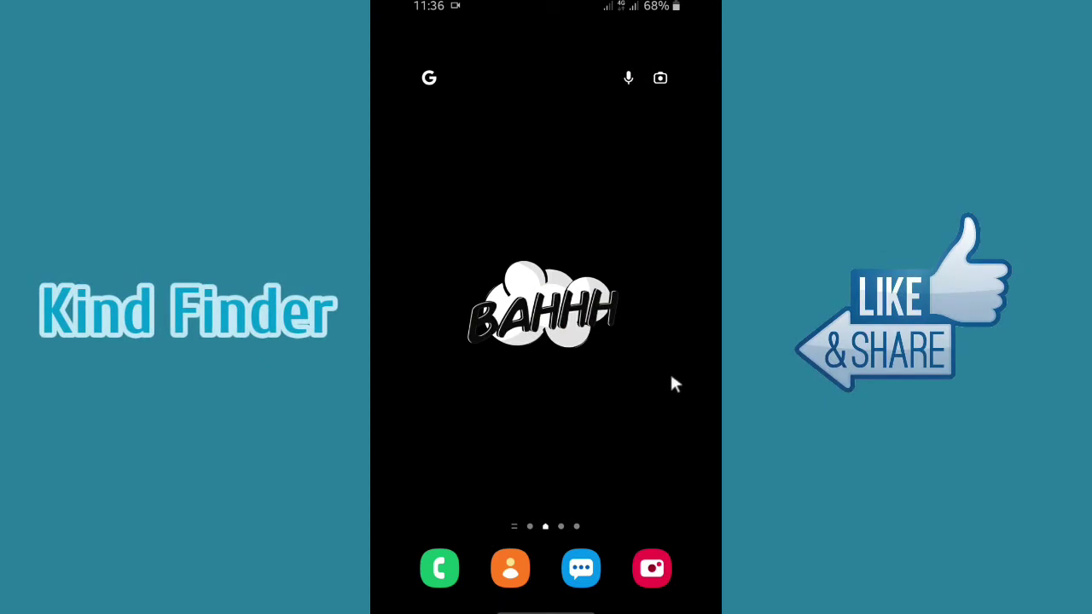
scroll(604, 241, "down", 1)
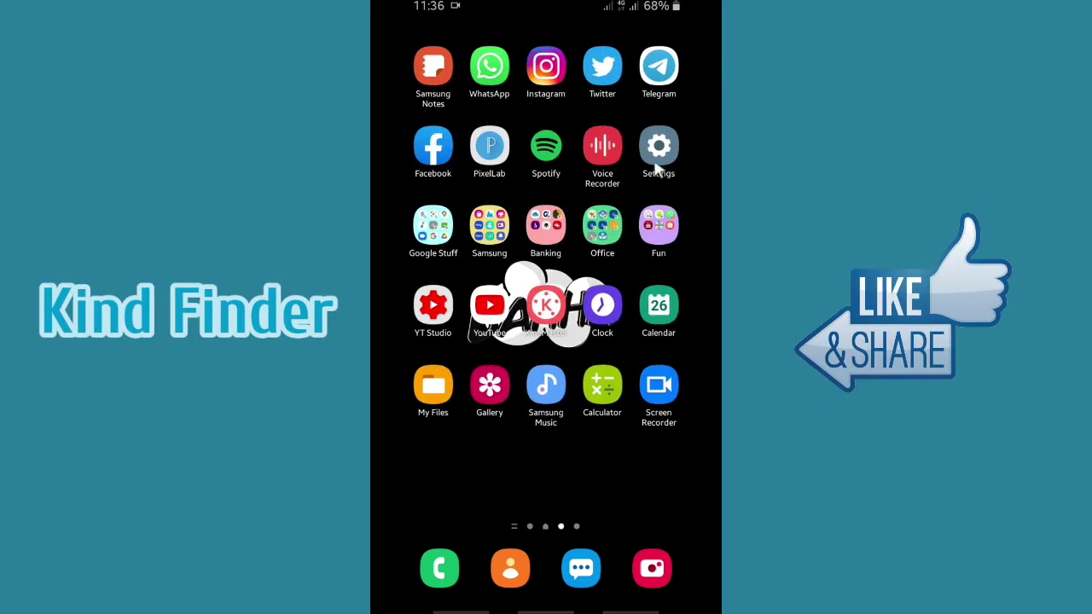
- Open Twitter, start a new account with a display name, and bring up recent apps
left_click(603, 67)
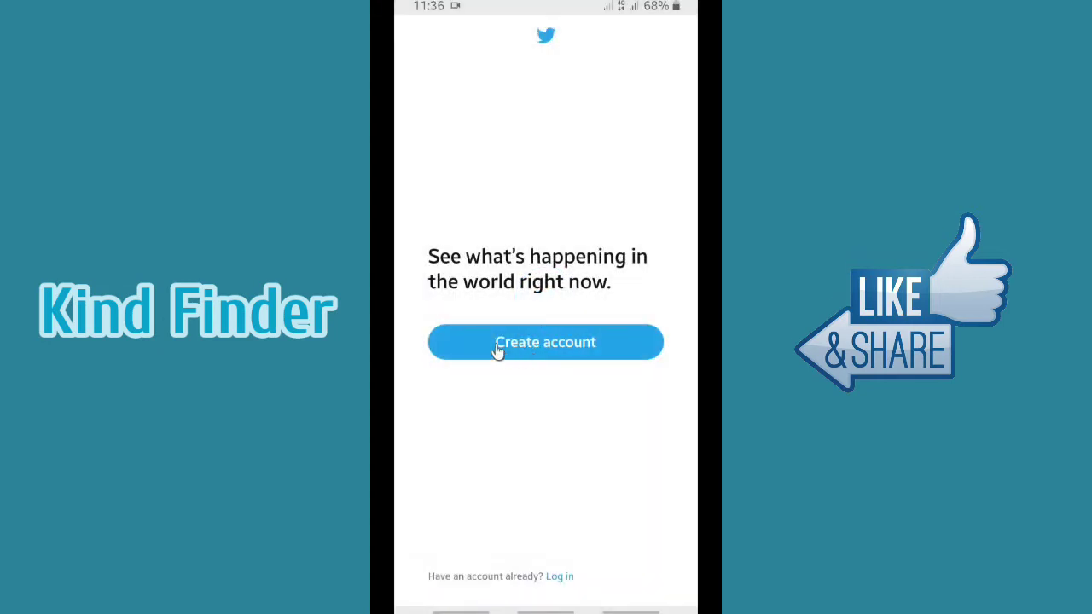
left_click(551, 353)
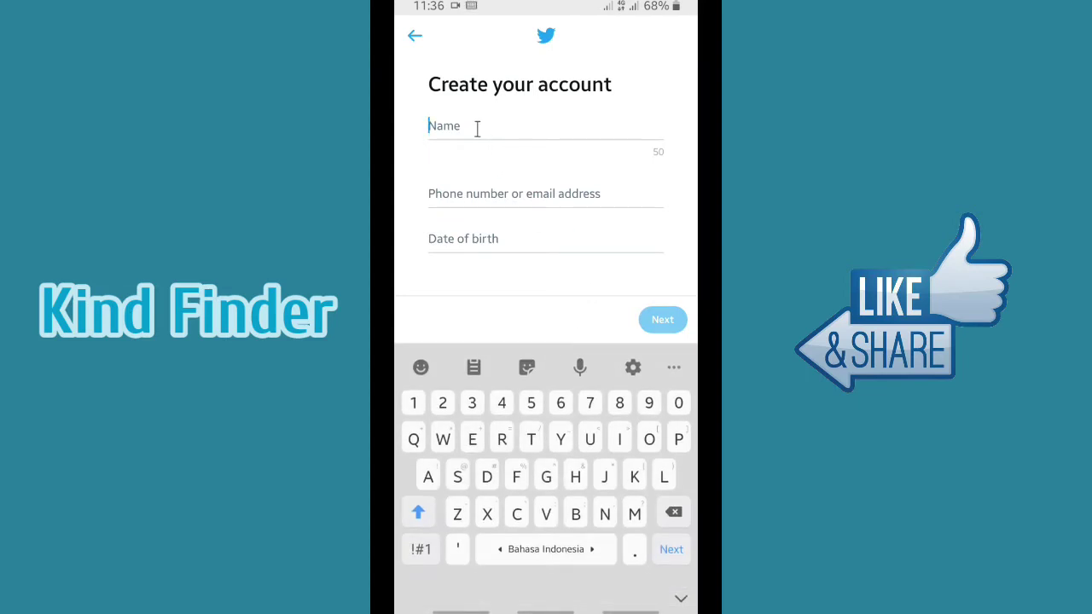
type("Kinny")
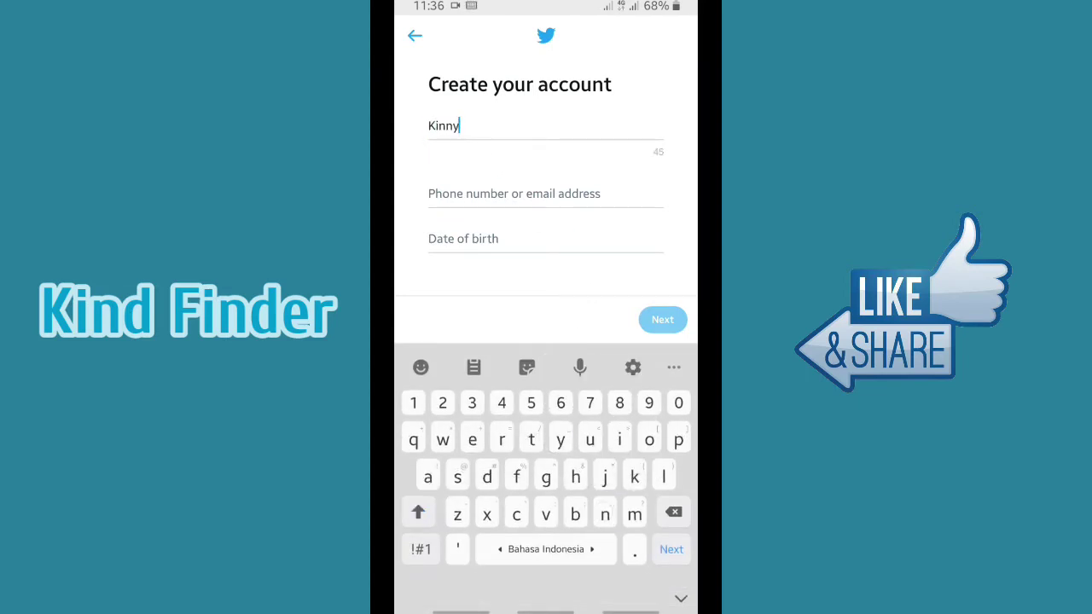
left_click(561, 199)
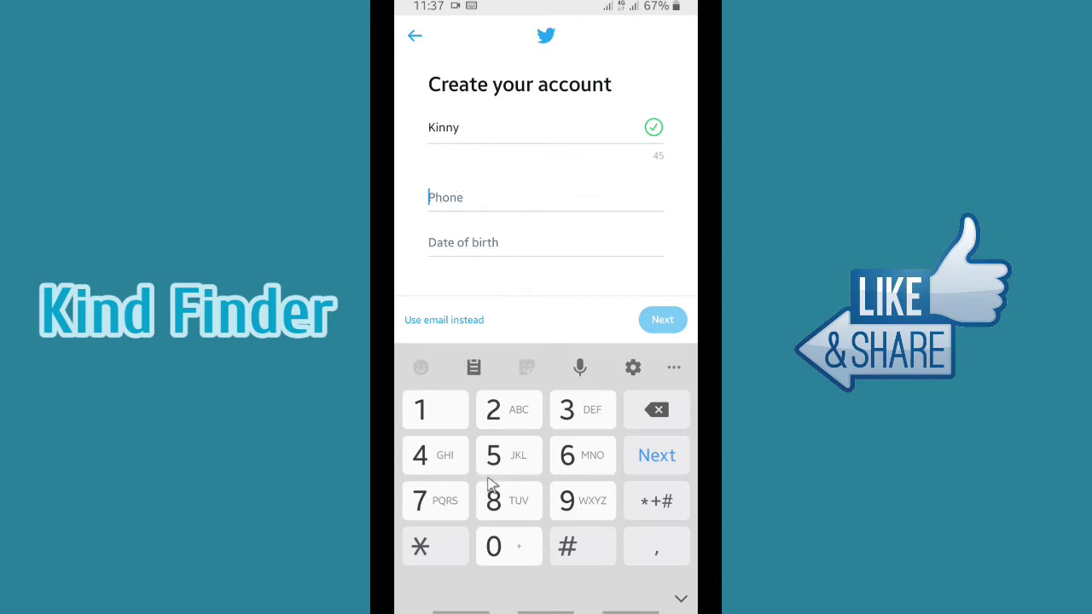
left_click(462, 610)
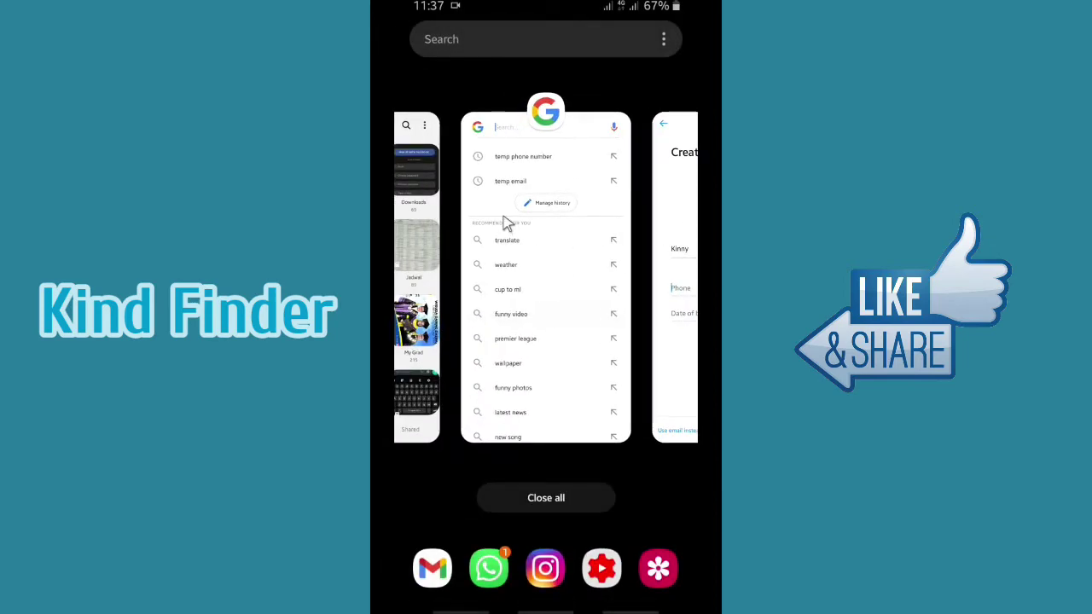
- Switch Twitter's sign-up form to use an email instead of a phone number
left_click(509, 223)
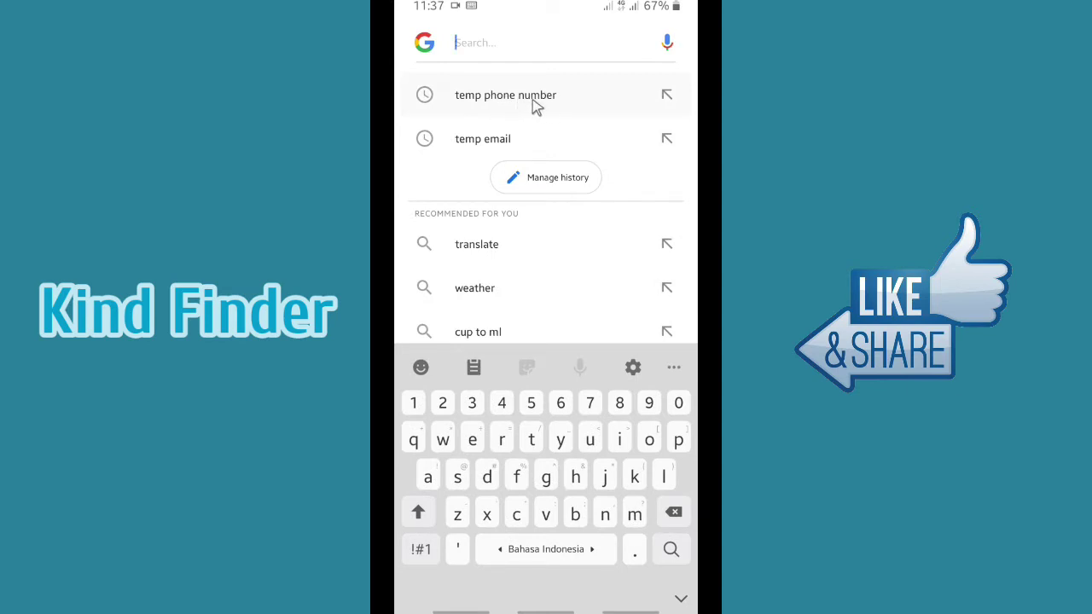
left_click(462, 610)
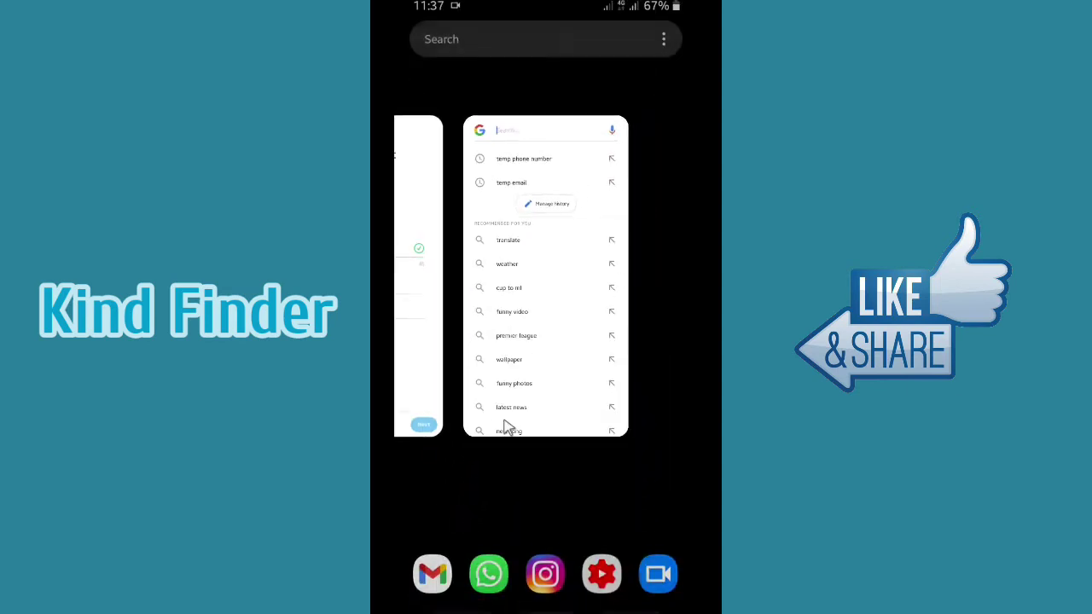
left_click(427, 290)
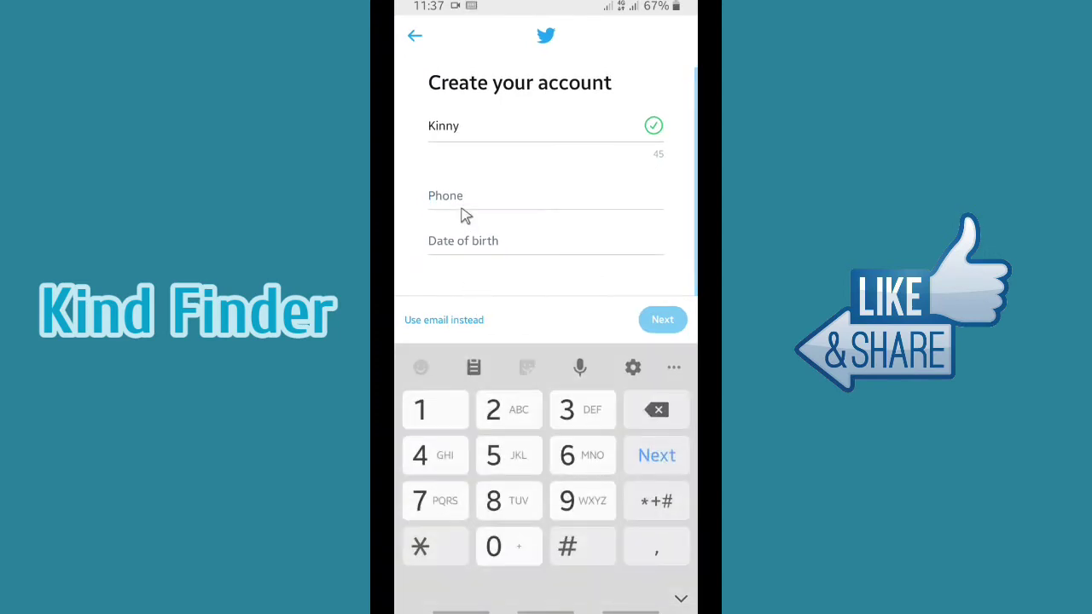
left_click(435, 323)
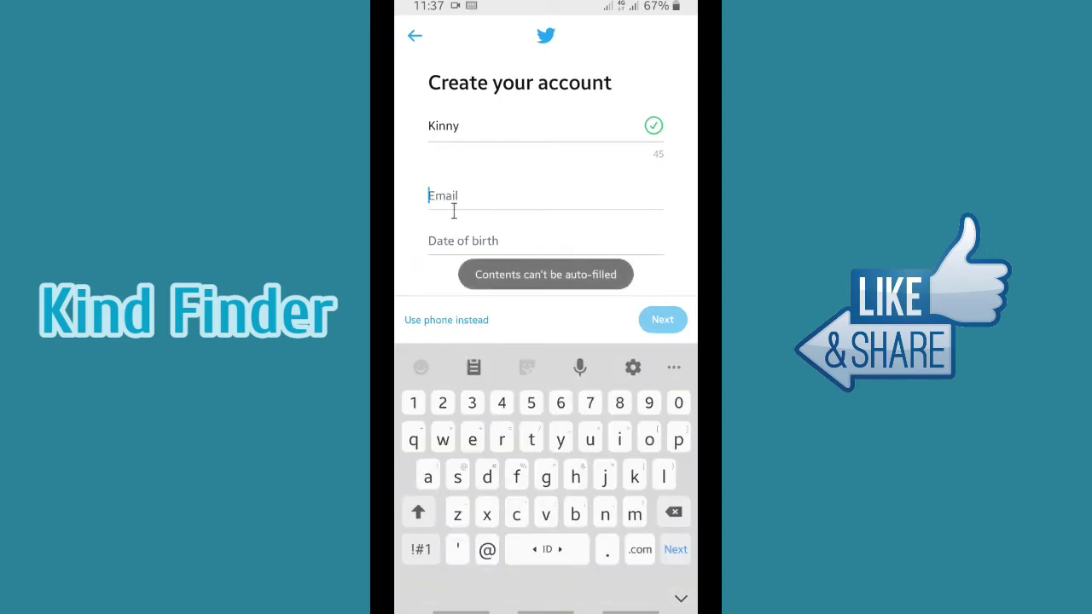
- Search Google again for 'temp email'
left_click(461, 610)
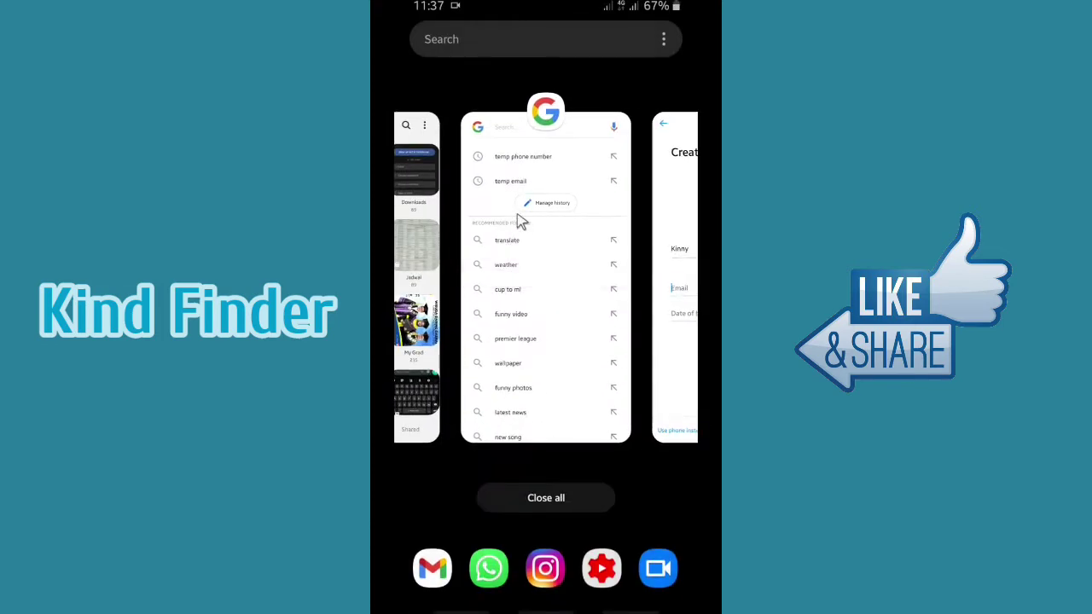
left_click(517, 213)
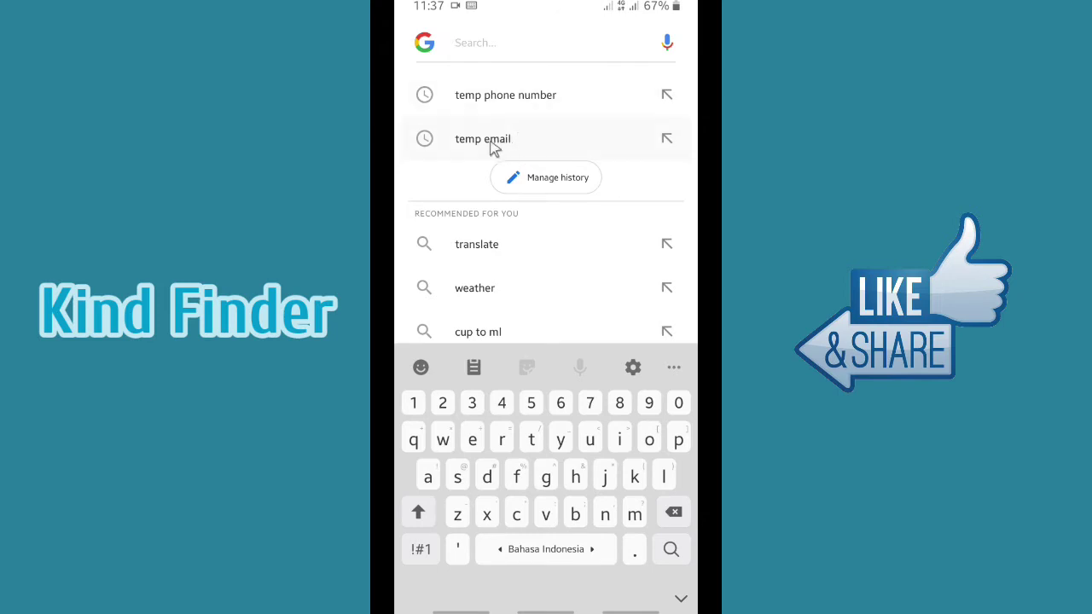
left_click(509, 145)
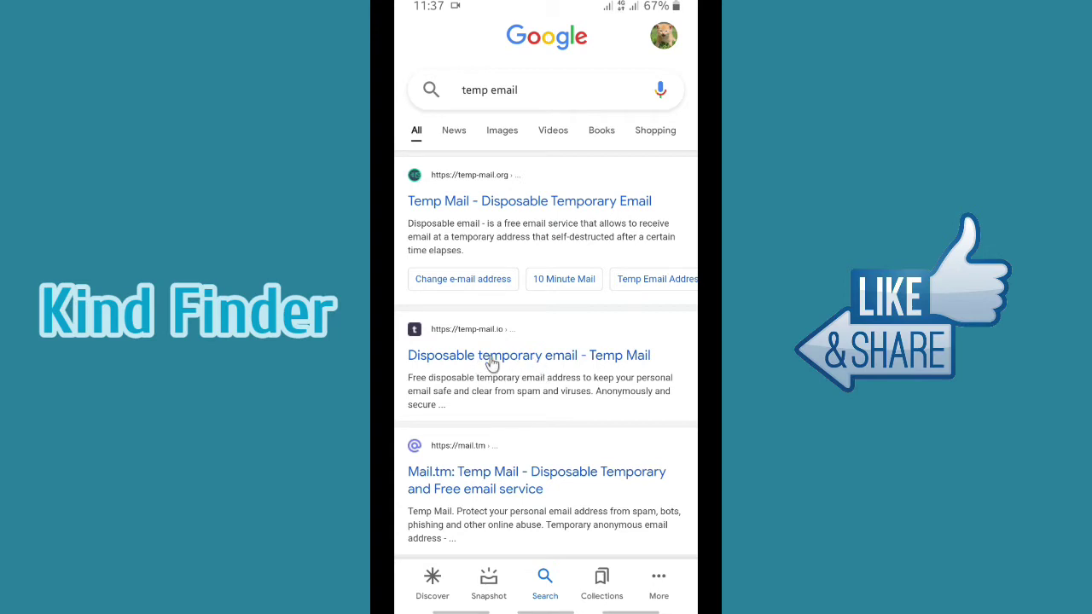
- Copy the temporary address from temp-mail.io and return to Twitter's sign-up form
left_click(493, 358)
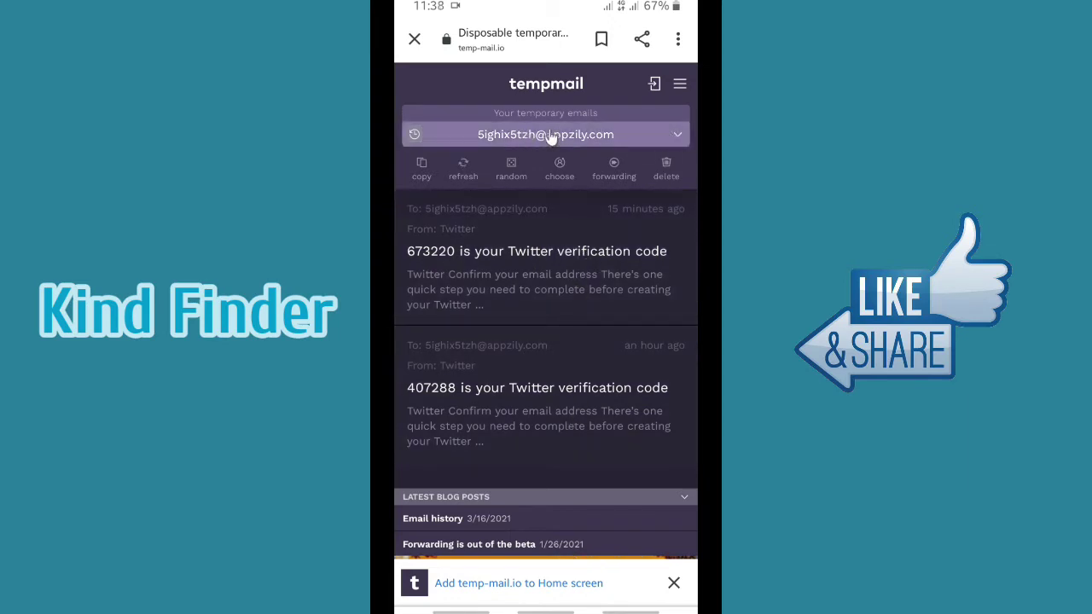
left_click(680, 137)
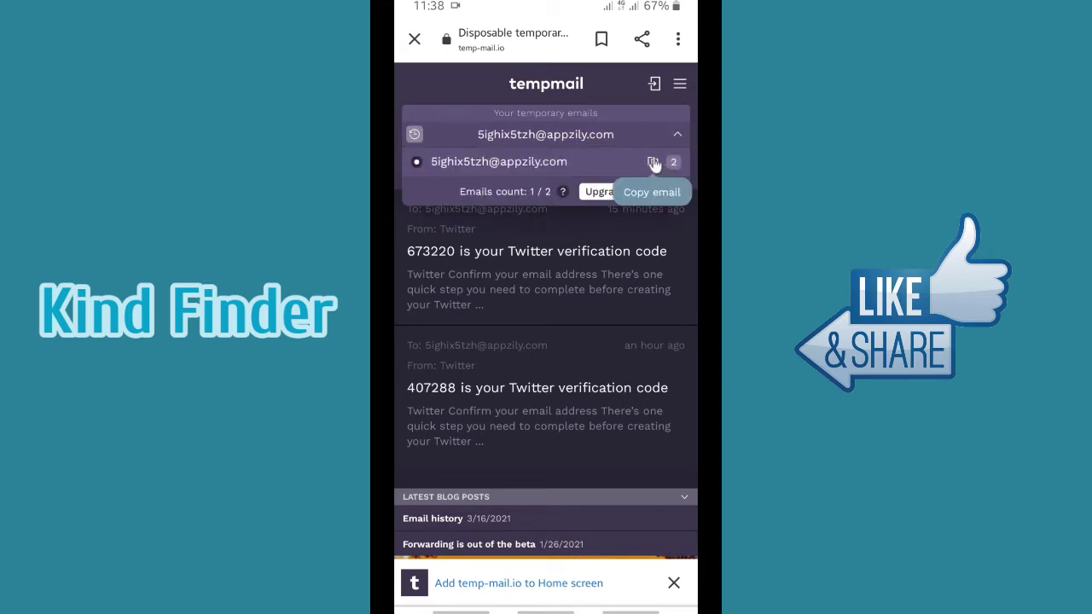
left_click(654, 162)
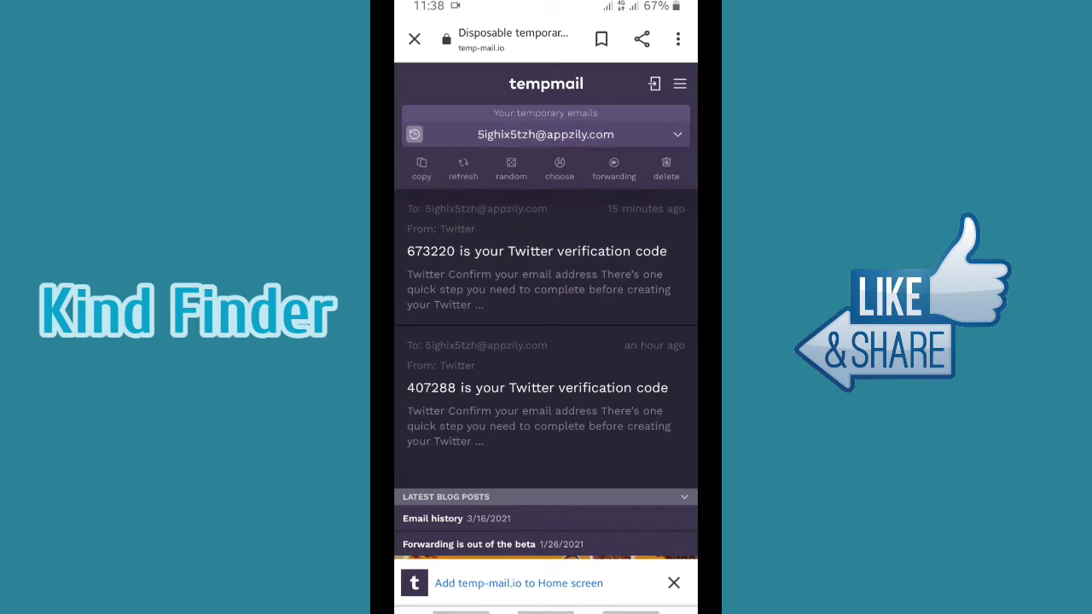
left_click(444, 611)
left_click(506, 313)
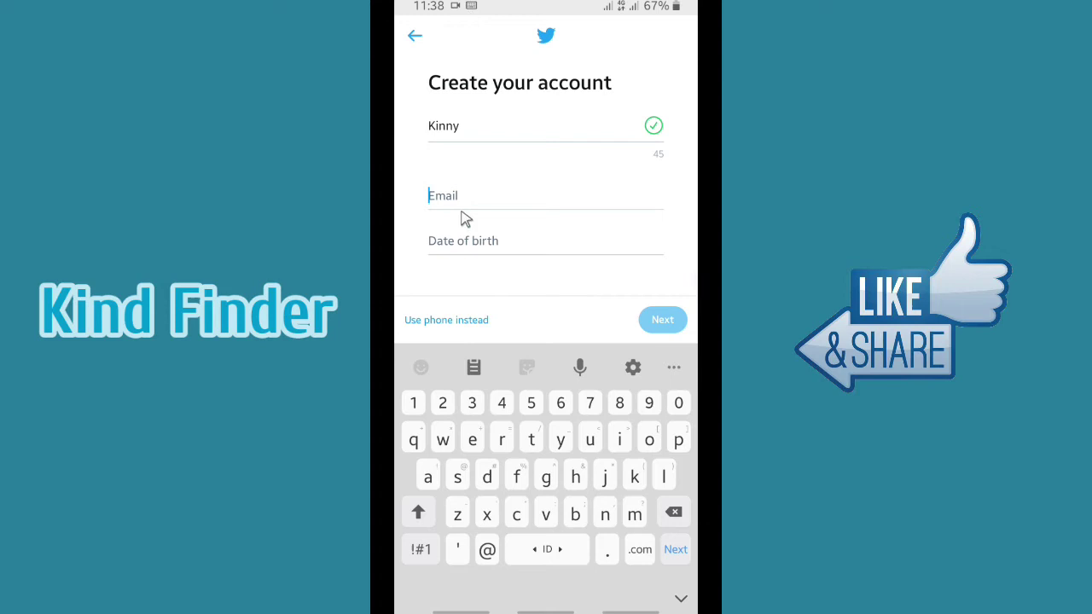
- Paste the temporary email address into Twitter's Email field
left_click(464, 196)
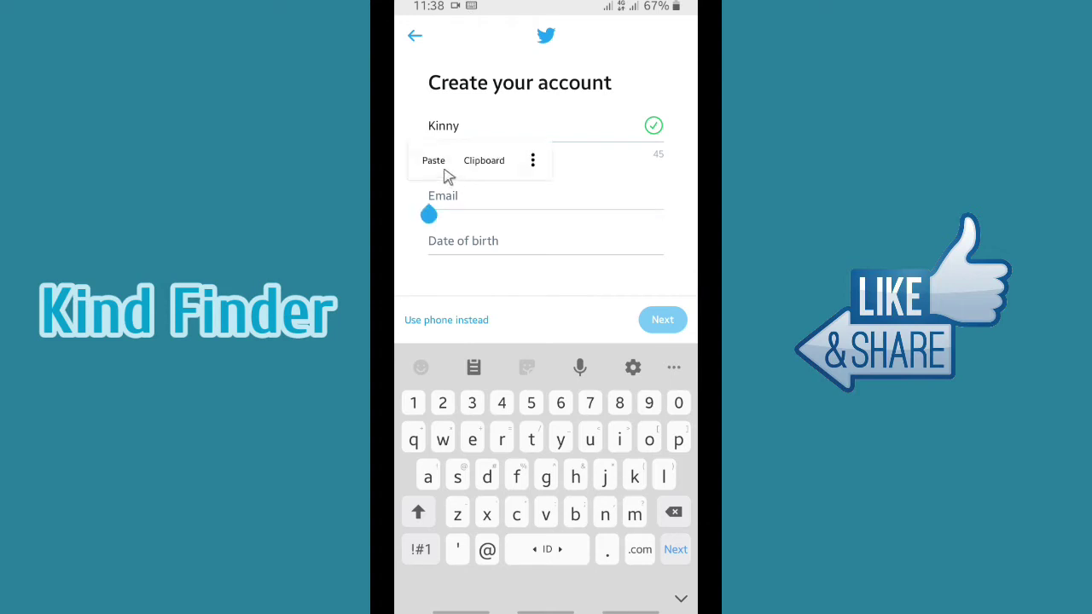
left_click(434, 160)
left_click(512, 244)
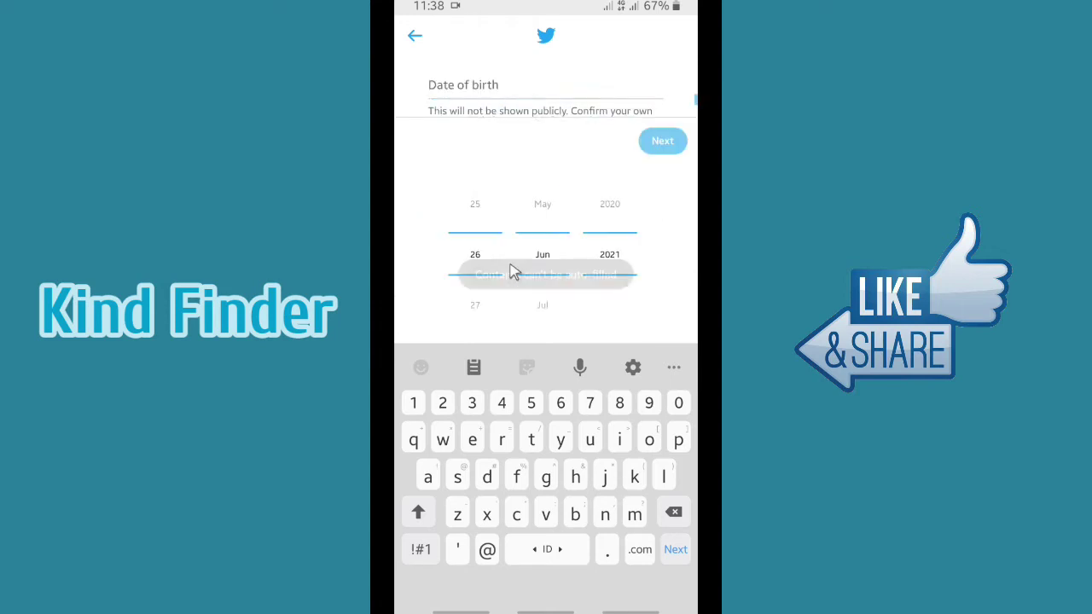
scroll(610, 517, "up", 4)
scroll(610, 517, "up", 2)
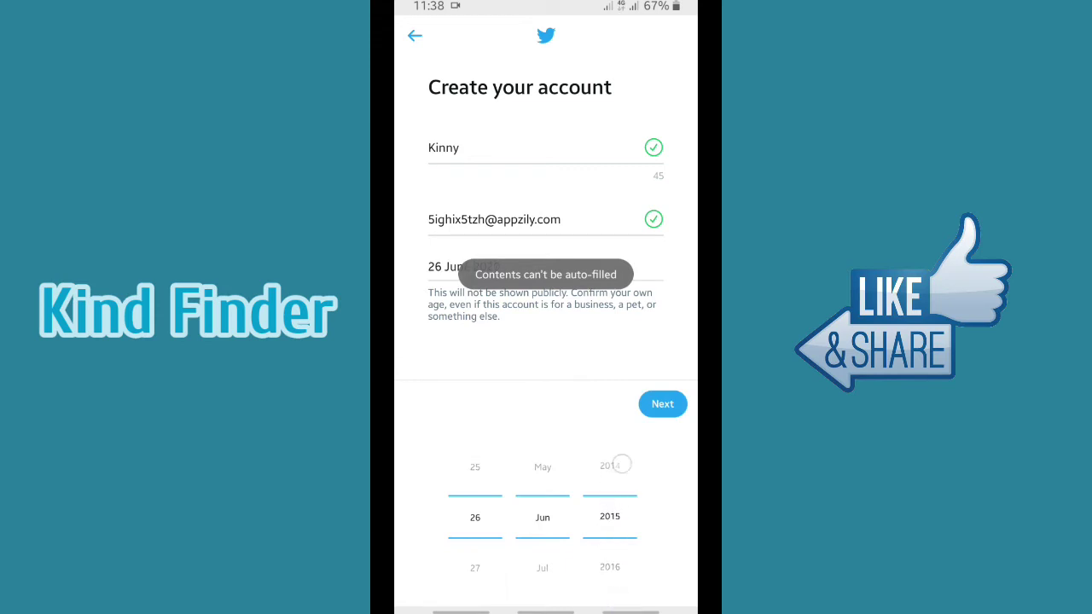
scroll(610, 517, "up", 5)
scroll(610, 517, "up", 3)
scroll(610, 517, "up", 4)
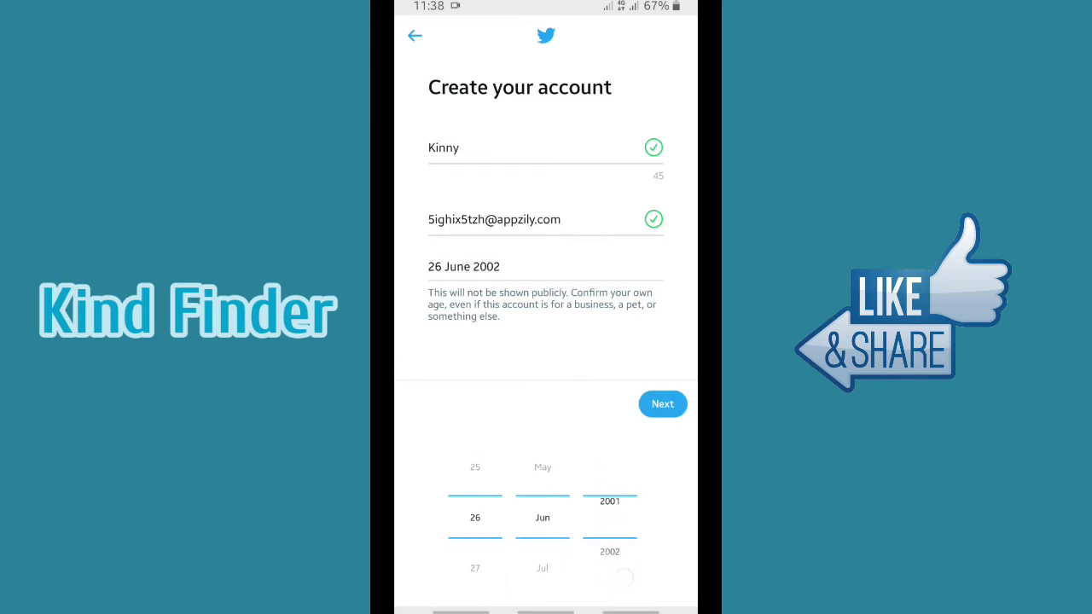
scroll(610, 517, "up", 2)
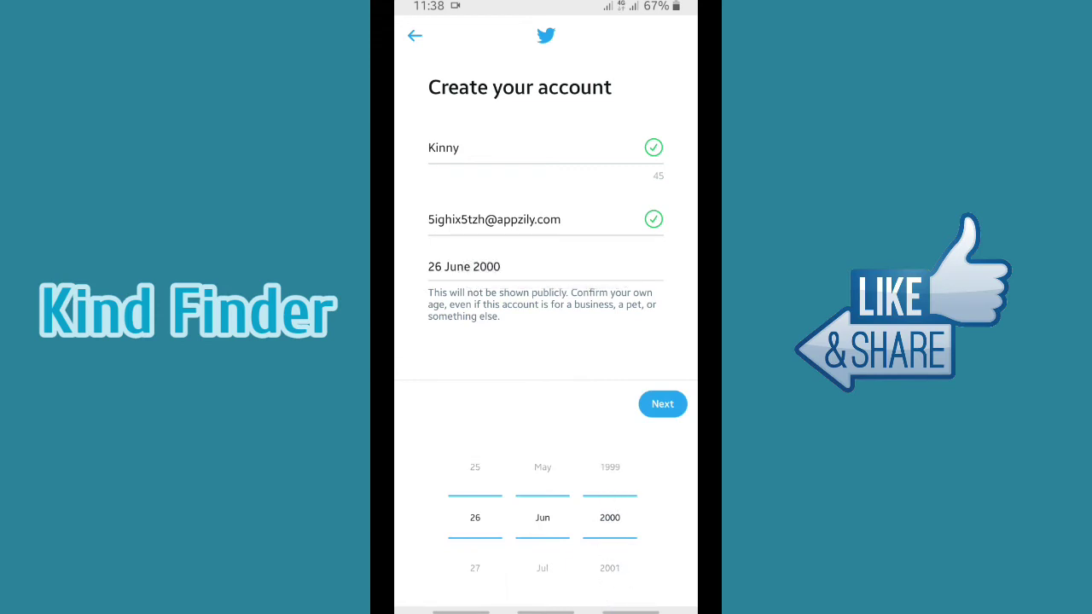
scroll(610, 517, "up", 1)
scroll(610, 517, "up", 3)
scroll(610, 517, "up", 1)
- Disable web-content tracking and submit the sign-up to get an emailed verification code
left_click(670, 402)
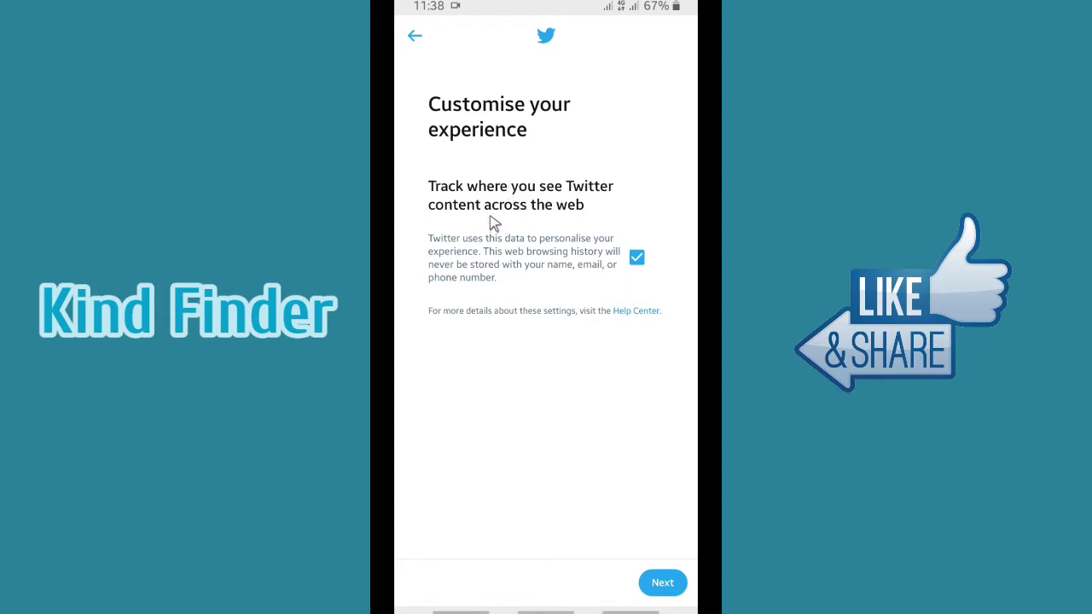
left_click(635, 258)
left_click(663, 585)
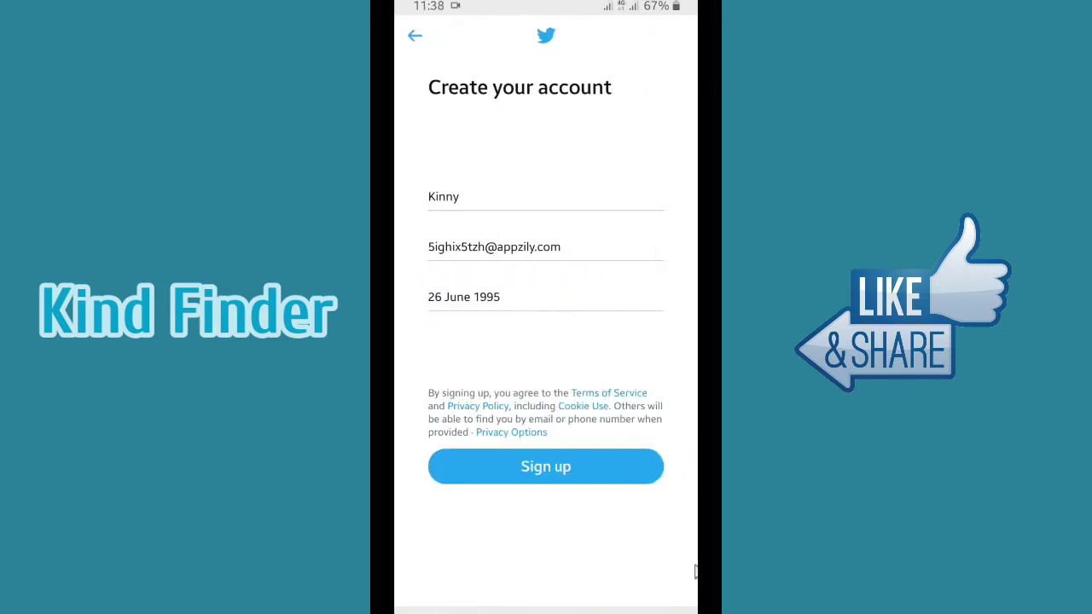
left_click(550, 469)
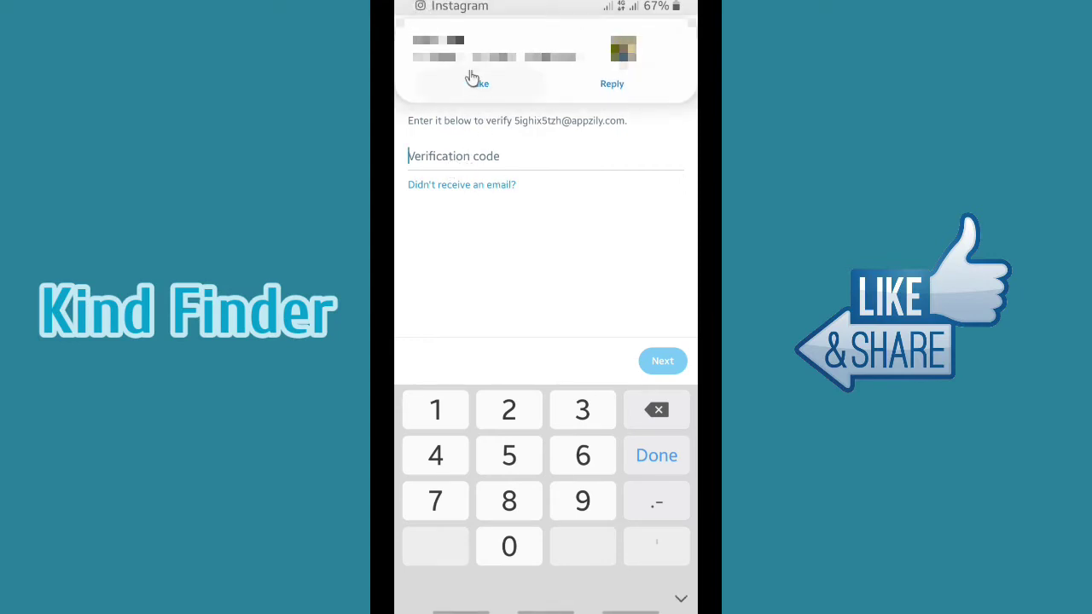
left_click_drag(512, 97, 690, 107)
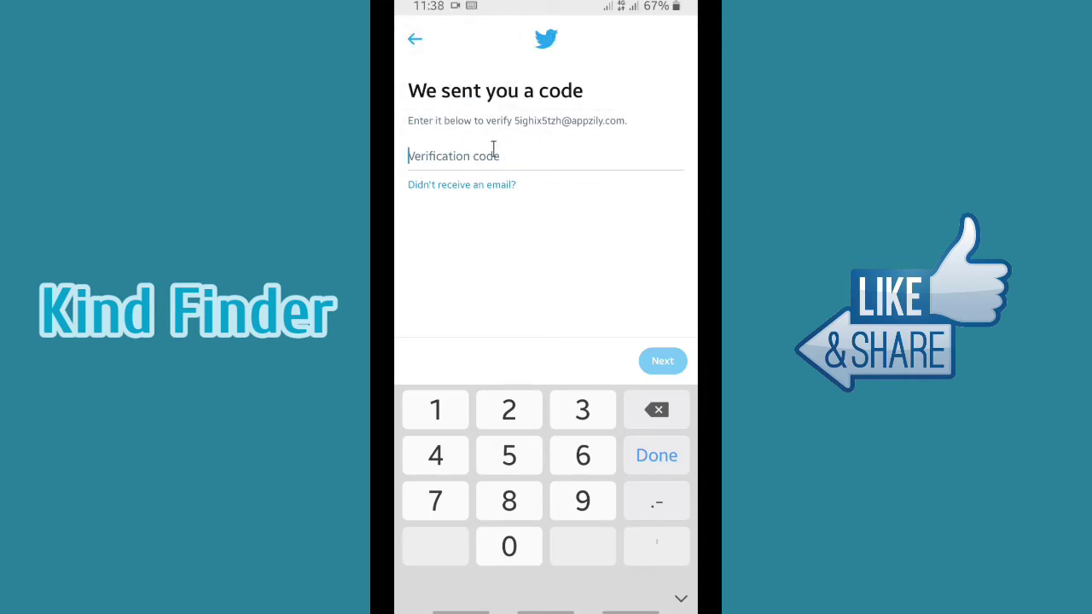
left_click(467, 591)
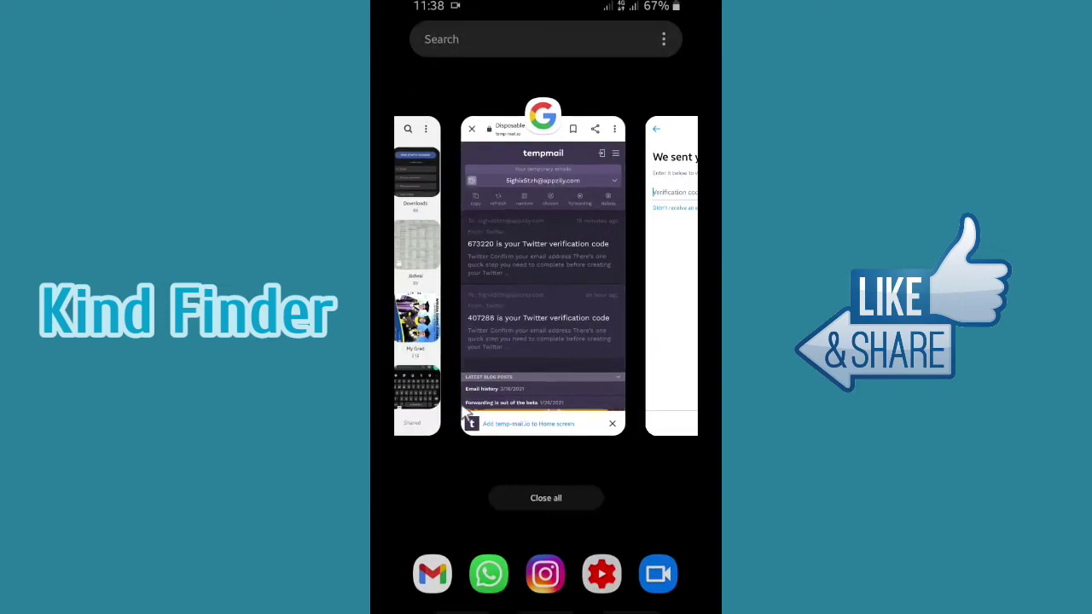
- Open the newest Twitter verification email on temp-mail.io and select its six-digit code
left_click(495, 274)
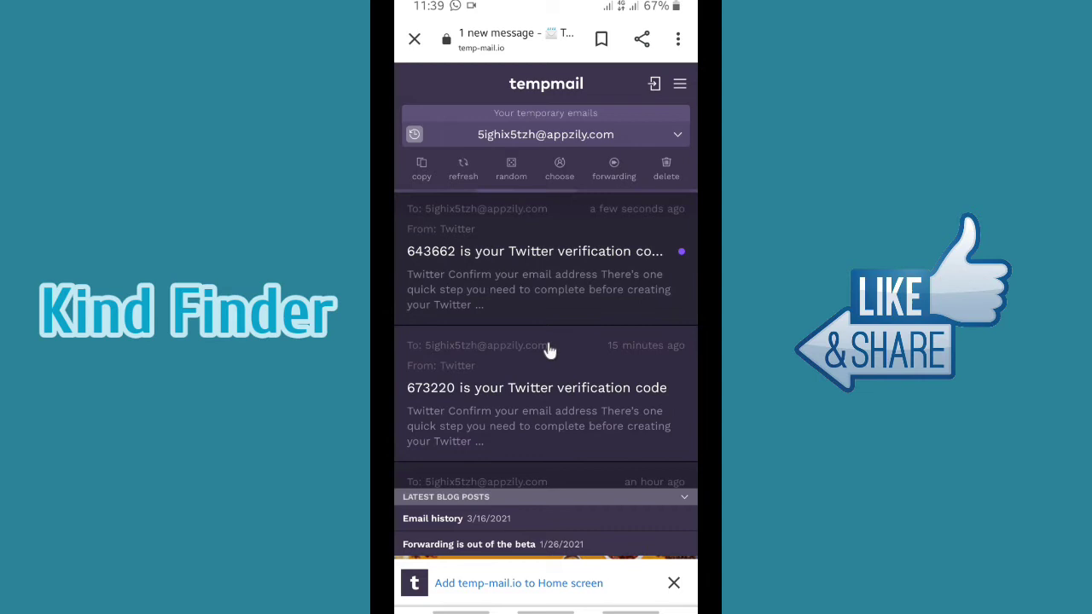
scroll(548, 348, "down", 2)
scroll(548, 324, "up", 2)
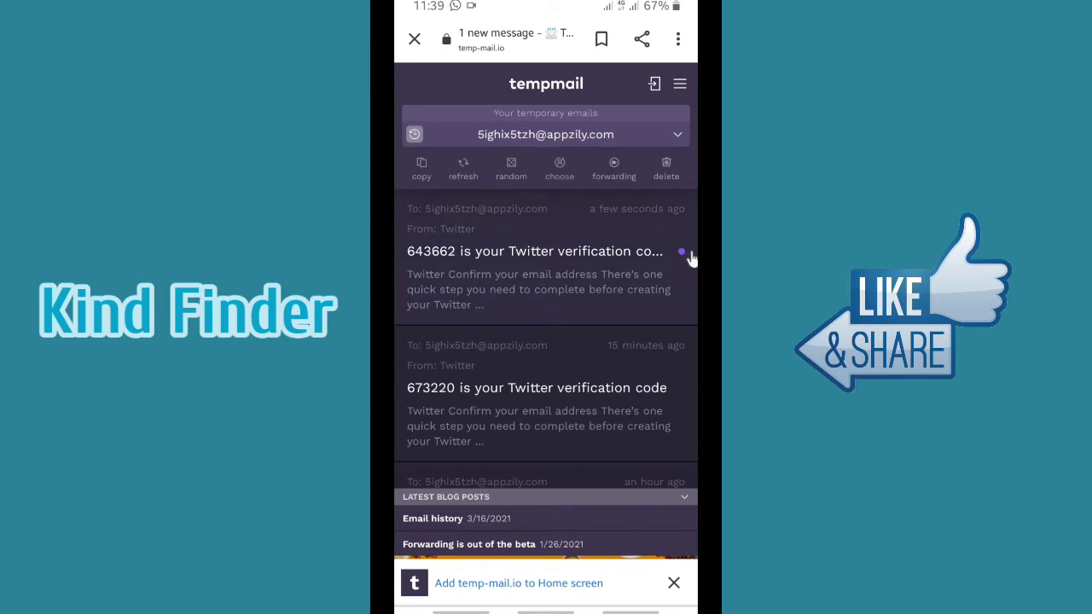
left_click(561, 284)
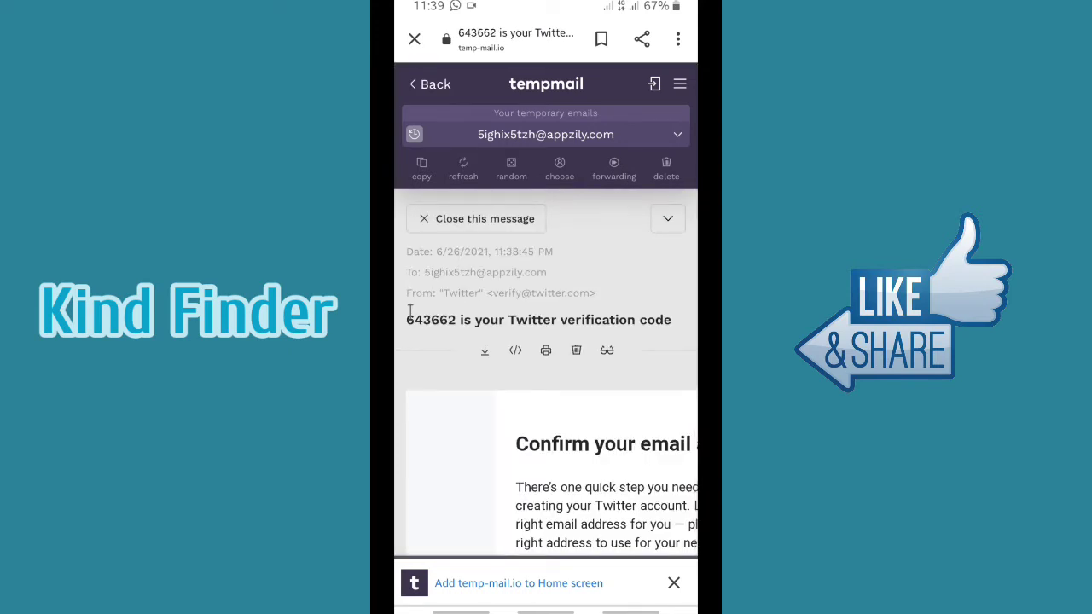
left_click(442, 323)
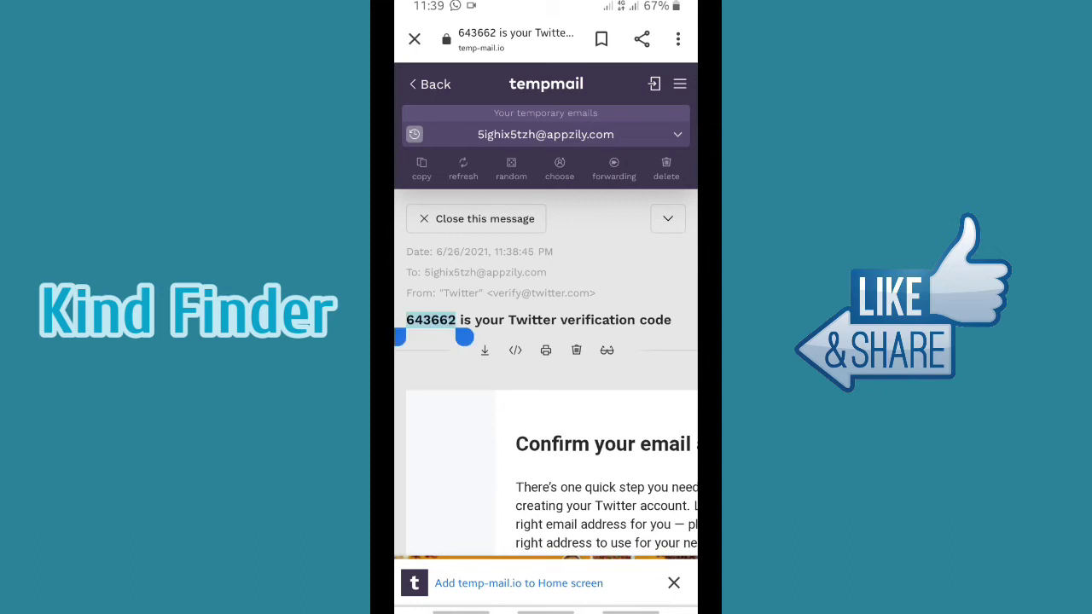
- Copy the verification code, paste it into Twitter's code field, and submit it
left_click(438, 290)
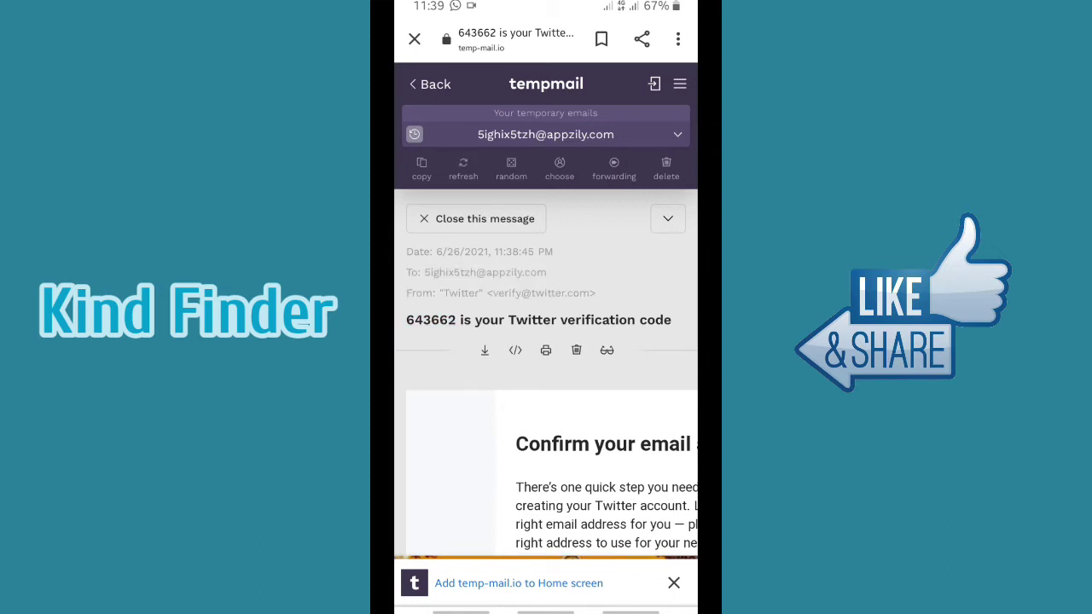
left_click(461, 611)
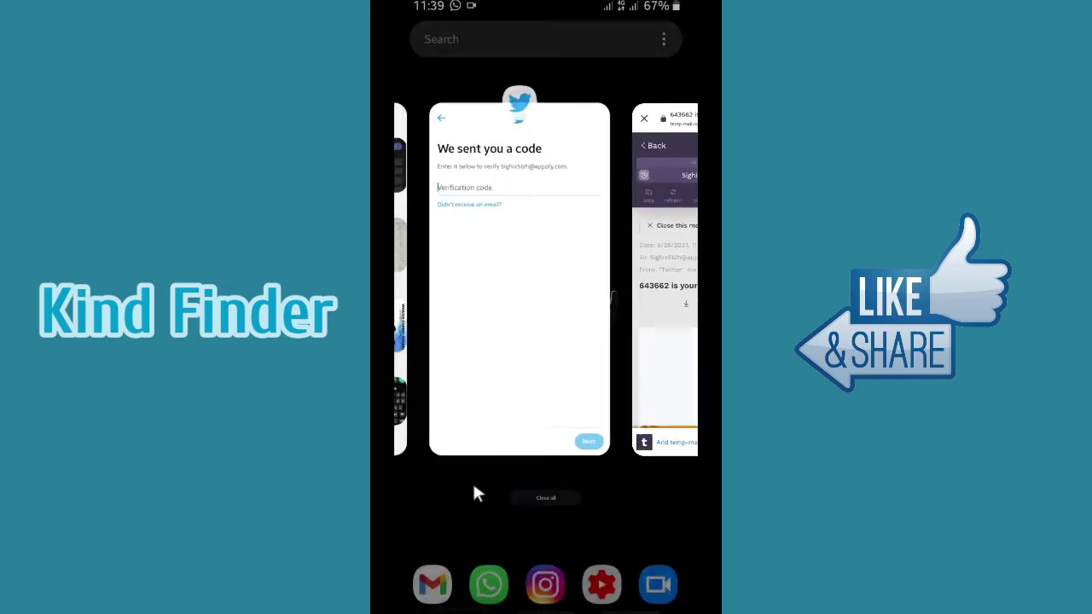
left_click(498, 336)
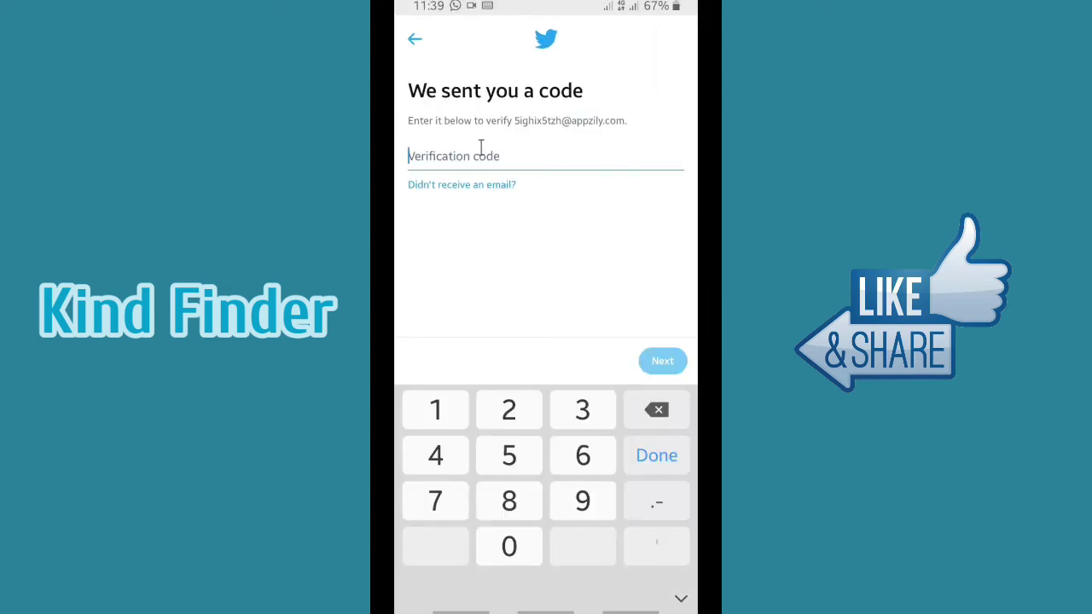
left_click(461, 147)
left_click(438, 124)
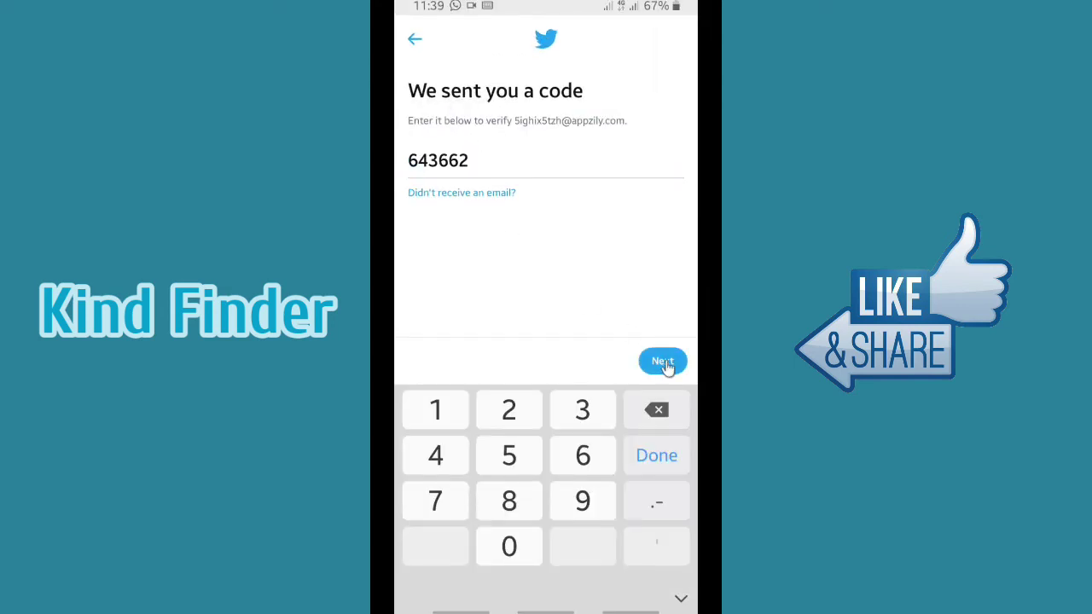
left_click(664, 362)
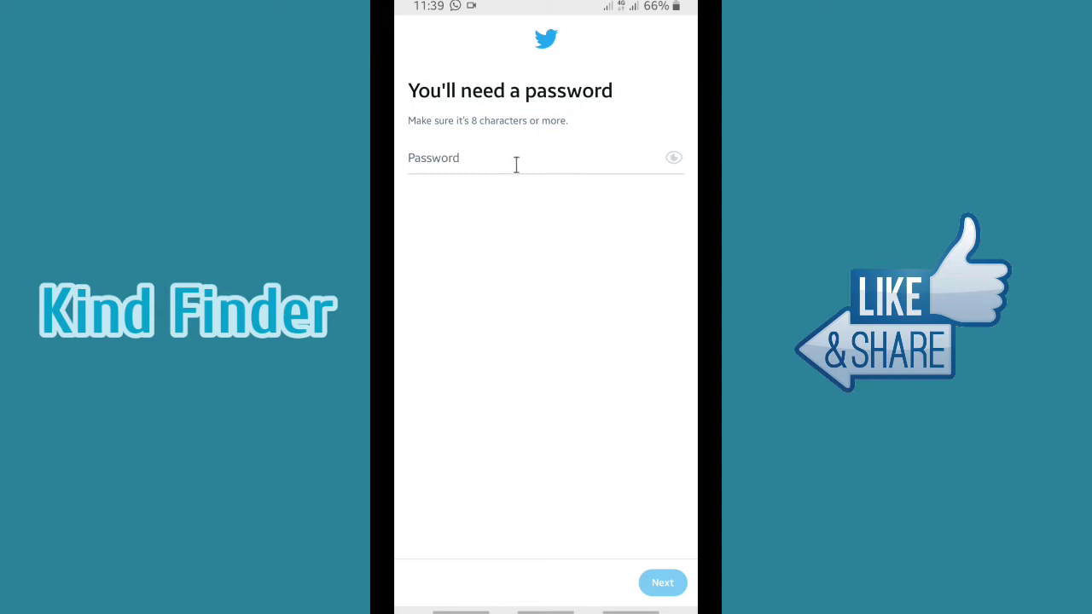
- Set an eight-character account password and continue
left_click(506, 157)
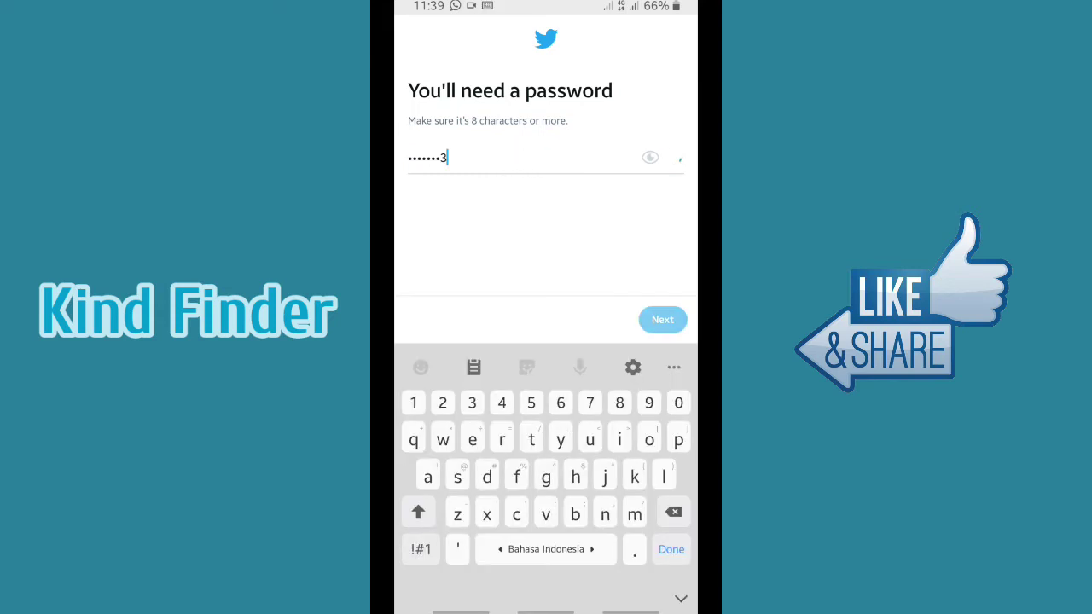
left_click(672, 324)
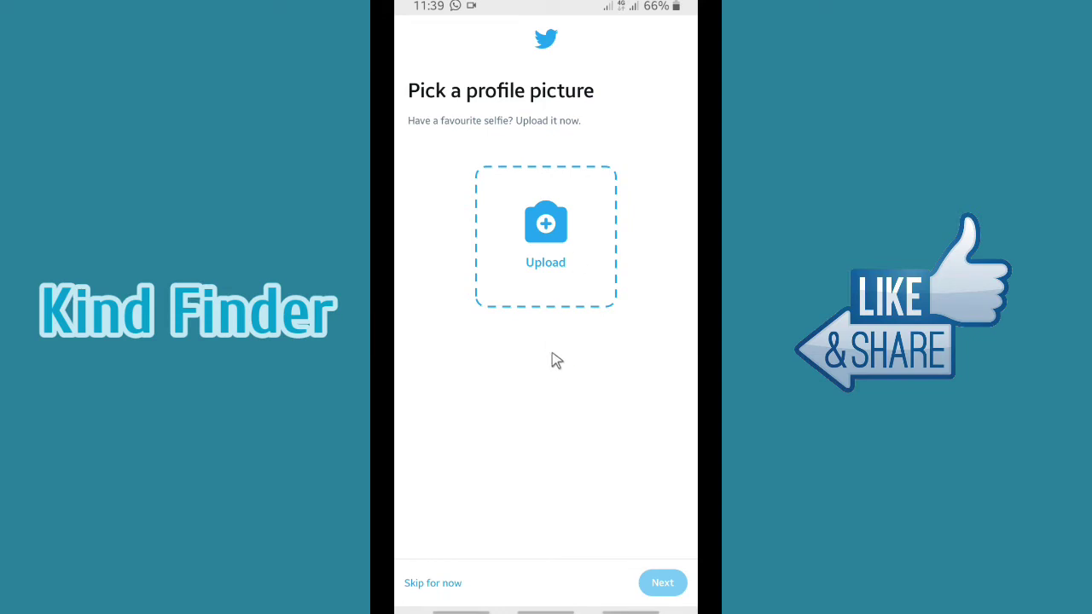
- Skip the profile picture, enter a short greeting bio, and select English as language
left_click(434, 585)
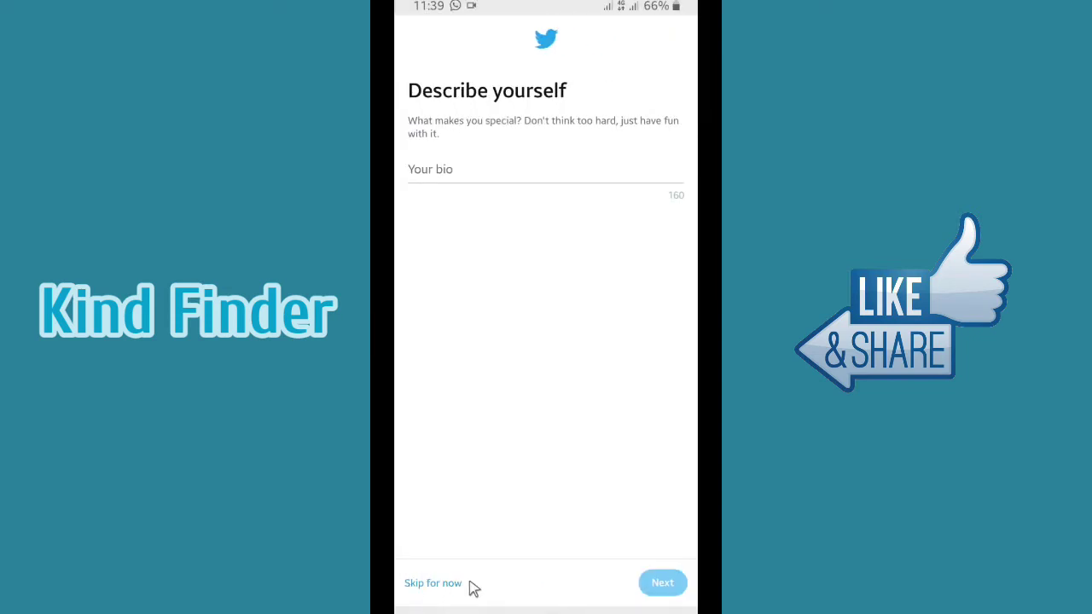
left_click(515, 169)
type("Hi it")
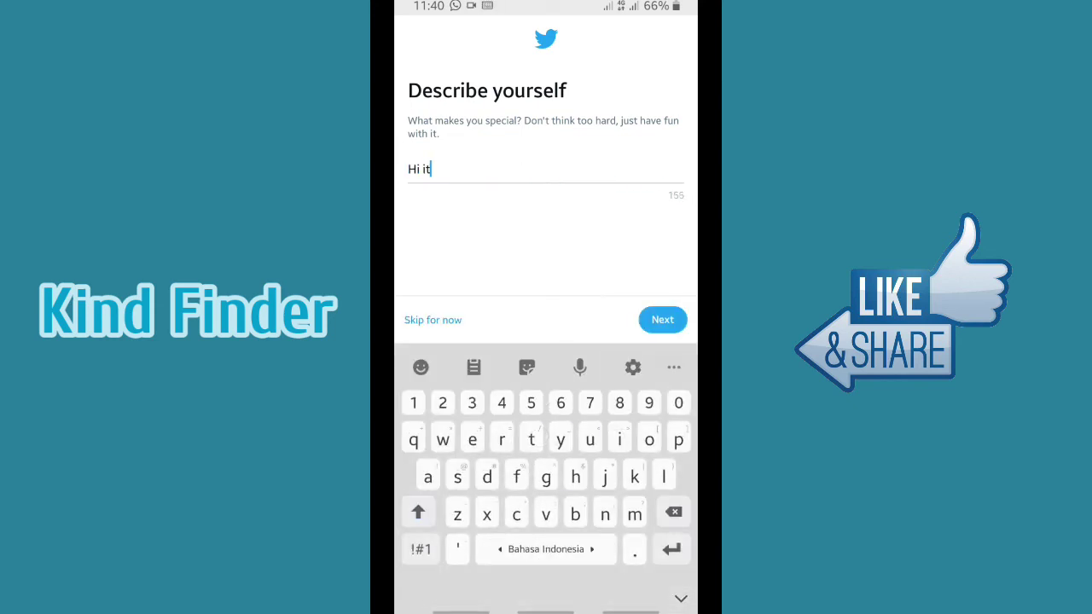
type("'s kinn")
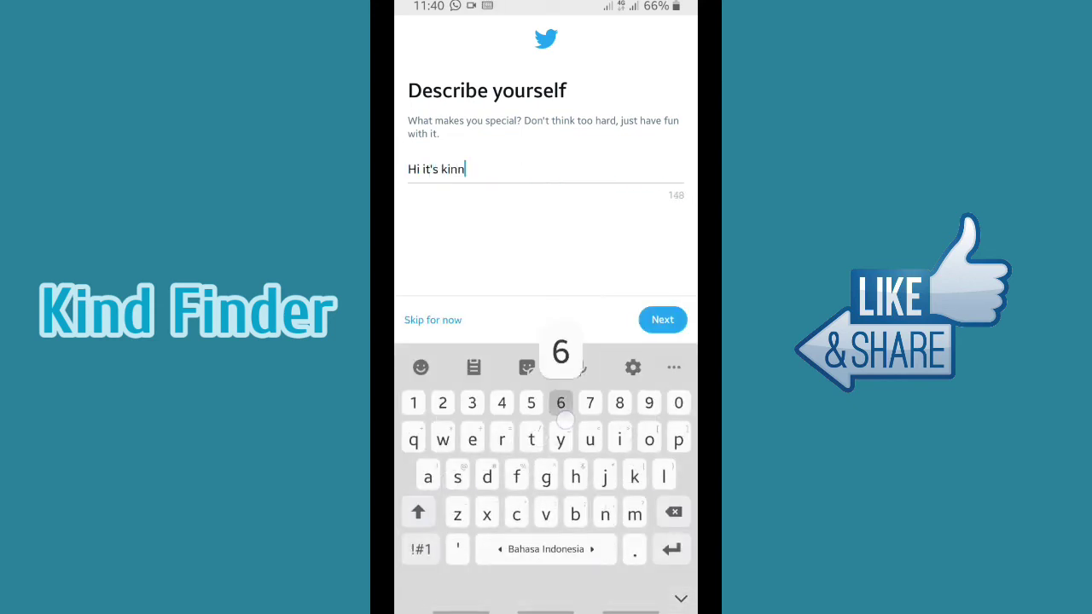
type("6")
left_click(663, 319)
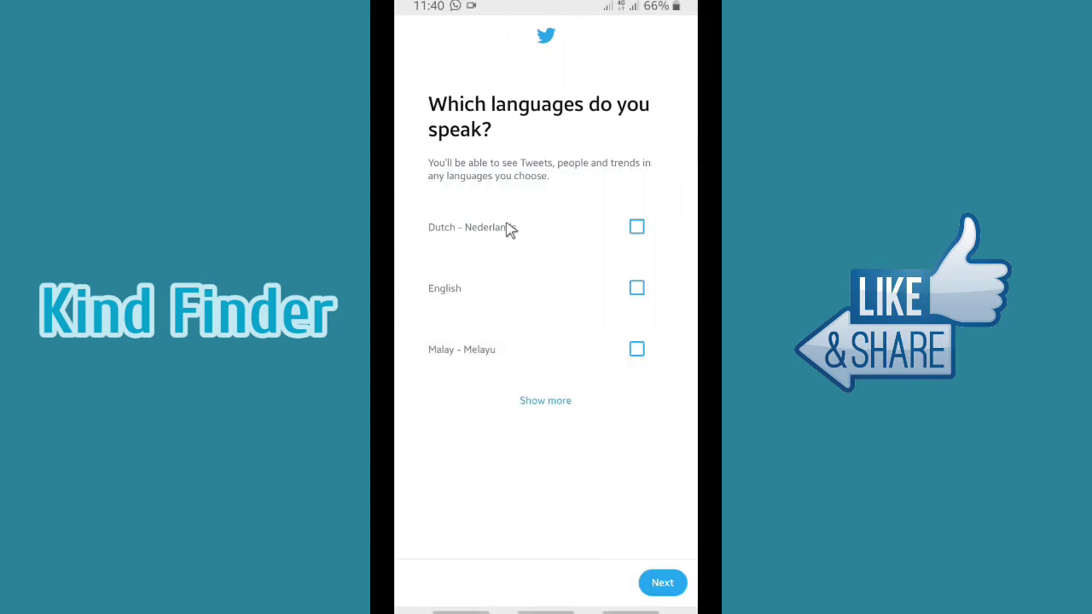
left_click(640, 292)
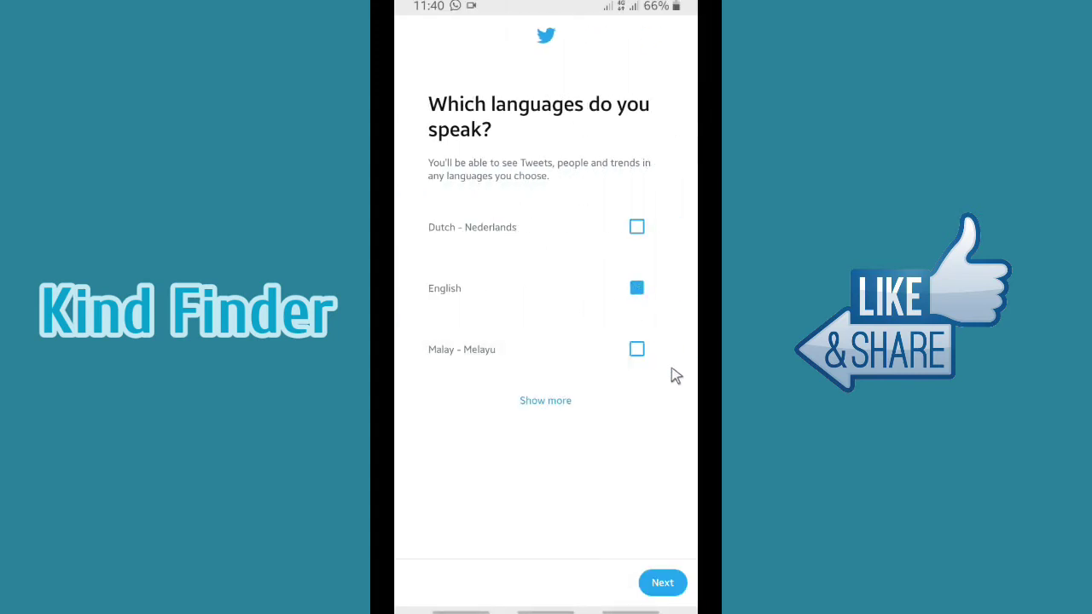
left_click(667, 584)
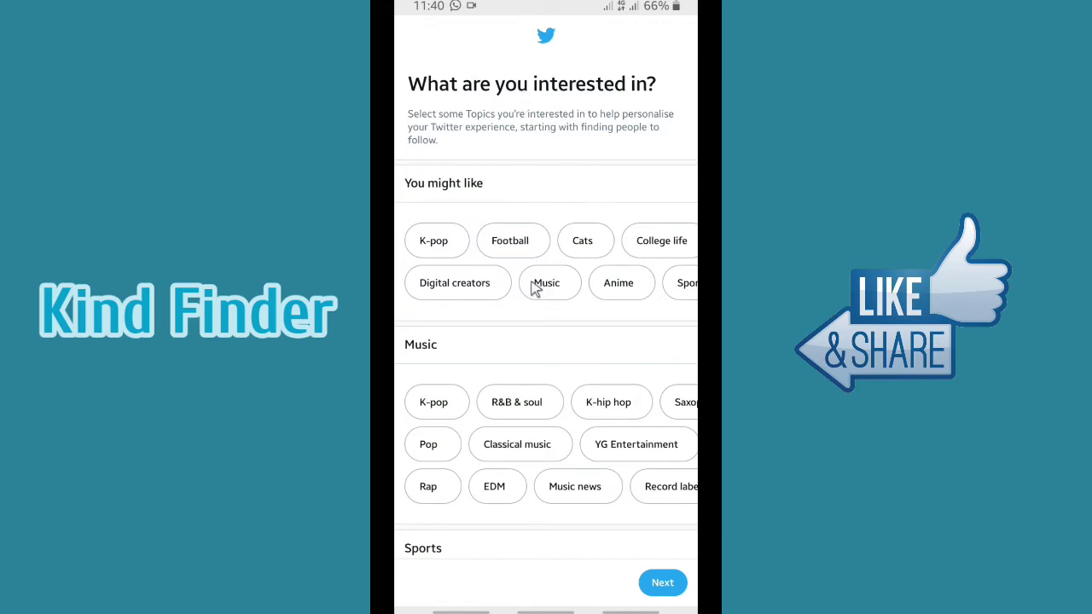
- Choose Cats, Music and Pop as interest topics
left_click(592, 223)
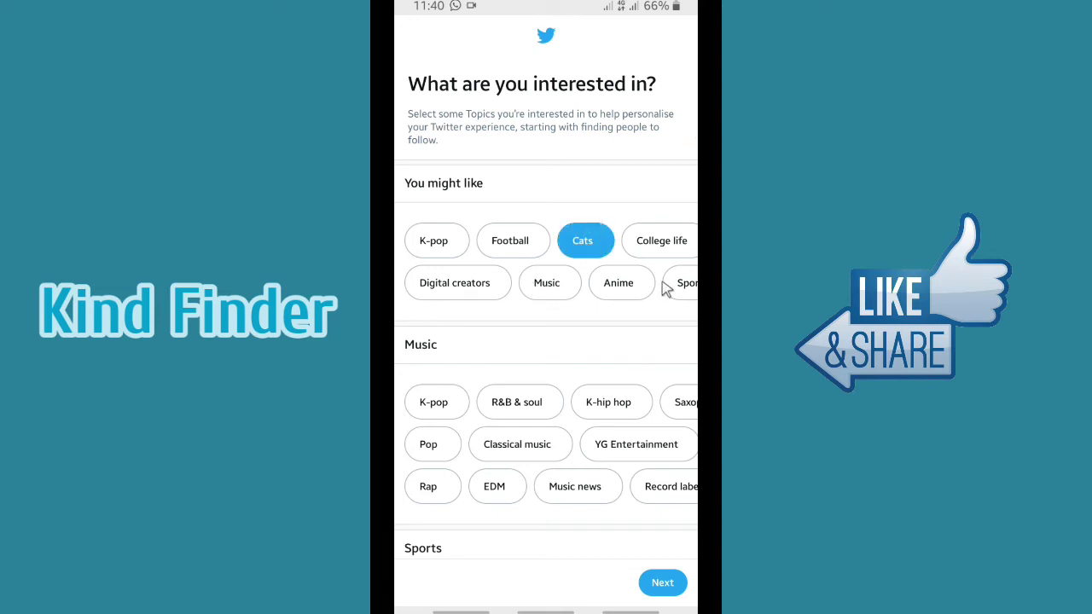
left_click(553, 284)
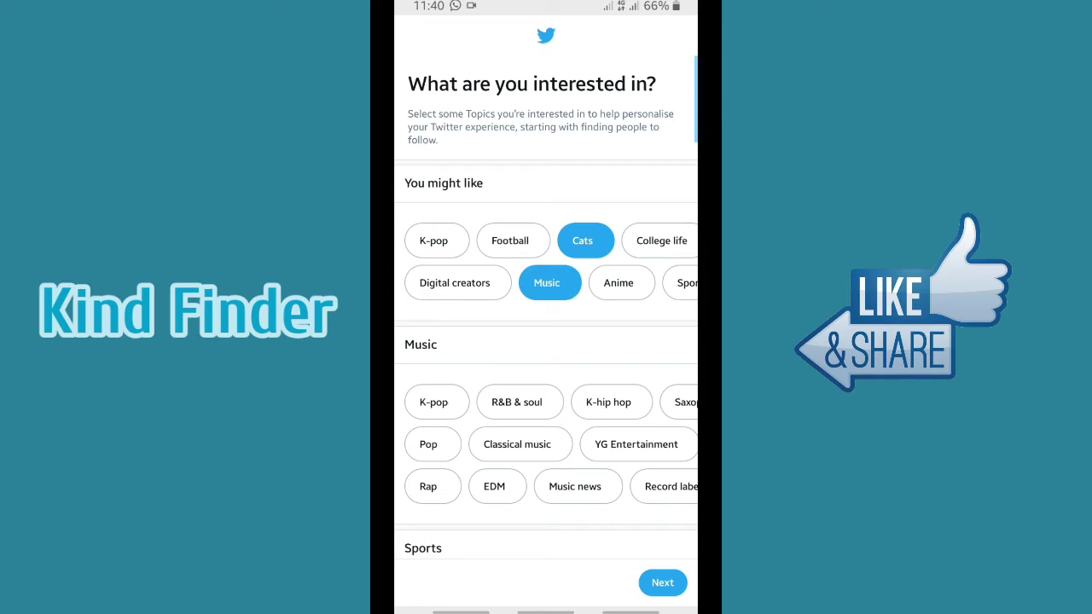
left_click(430, 444)
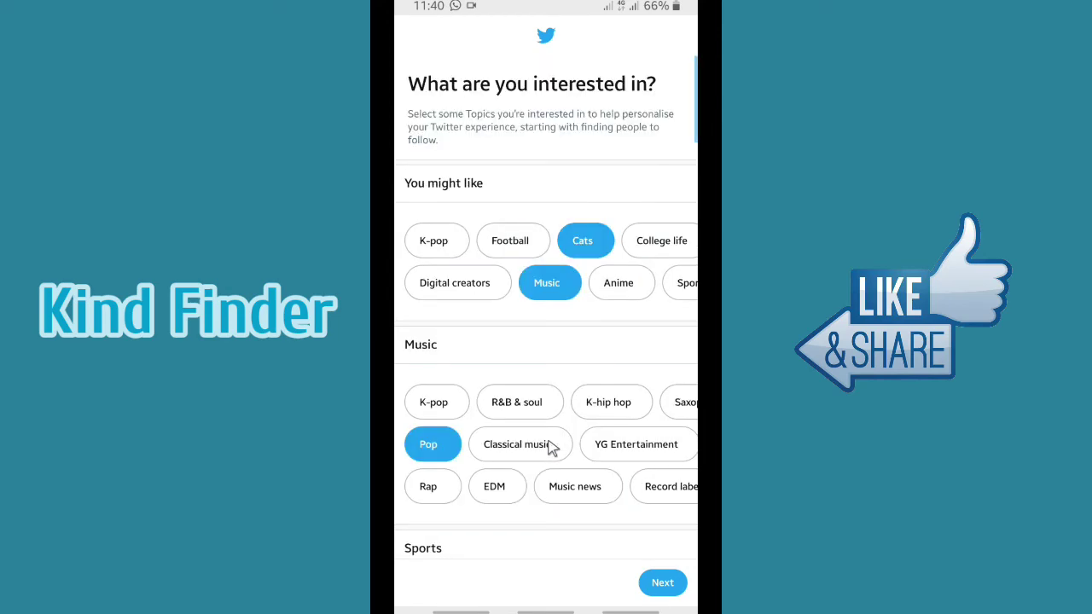
left_click(663, 584)
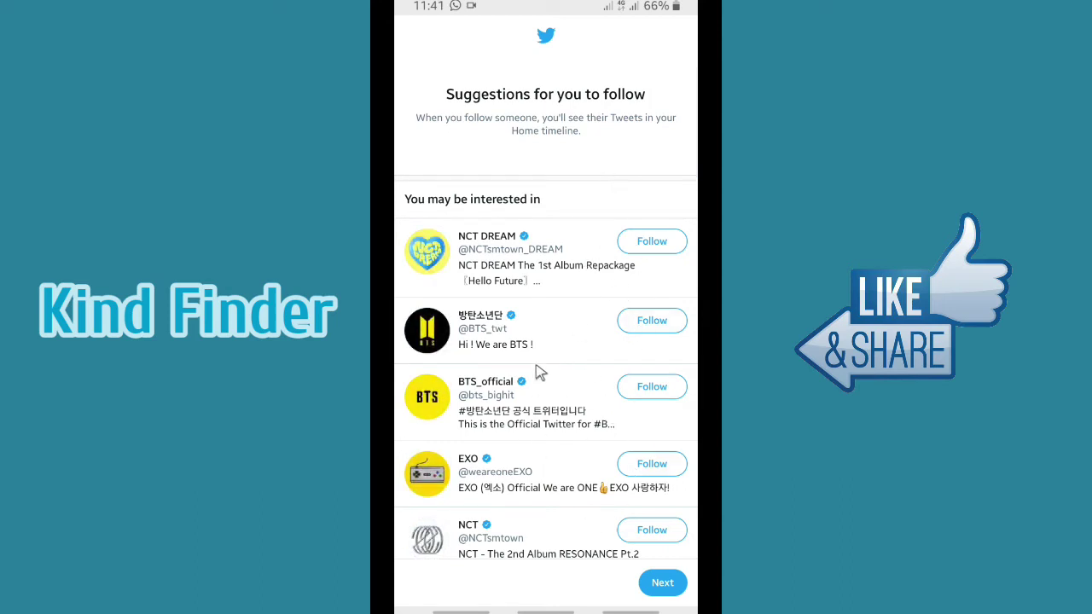
- Scroll through the suggested accounts and continue to the home timeline
scroll(536, 365, "down", 2)
scroll(536, 364, "down", 5)
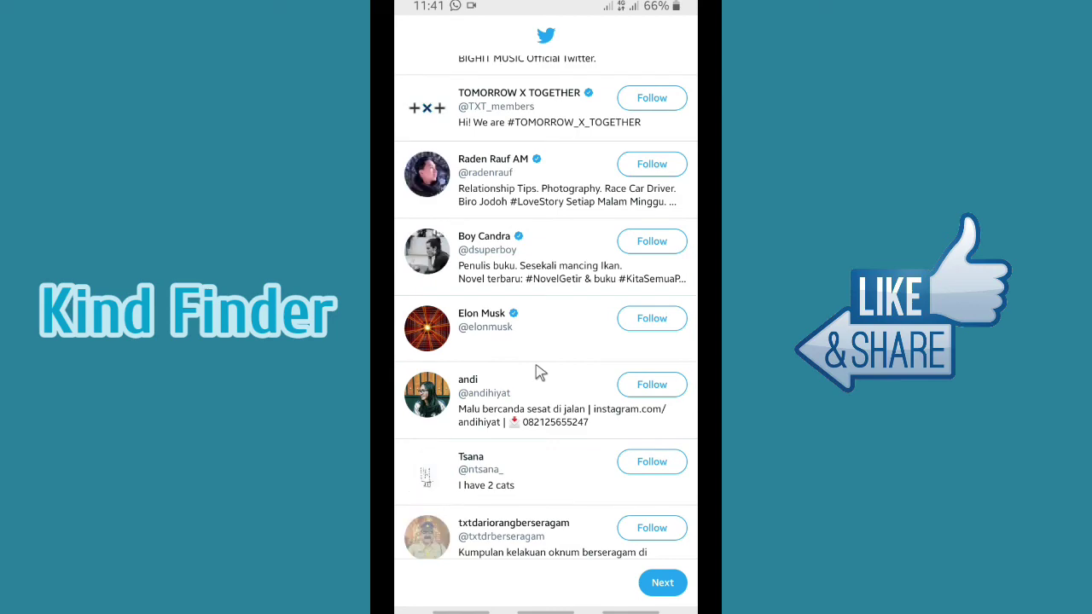
scroll(536, 373, "down", 5)
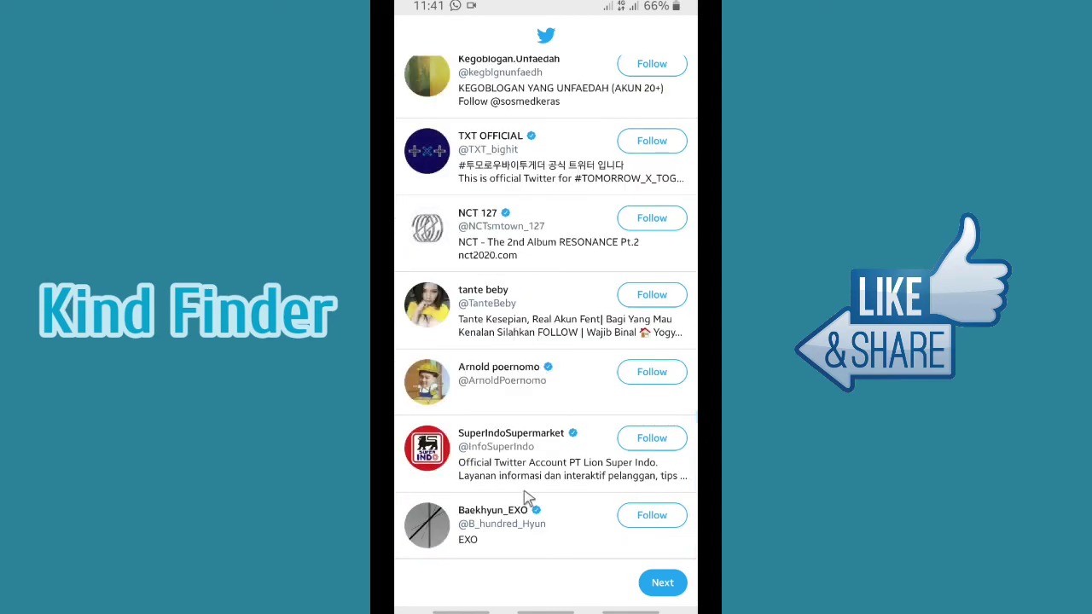
left_click(666, 585)
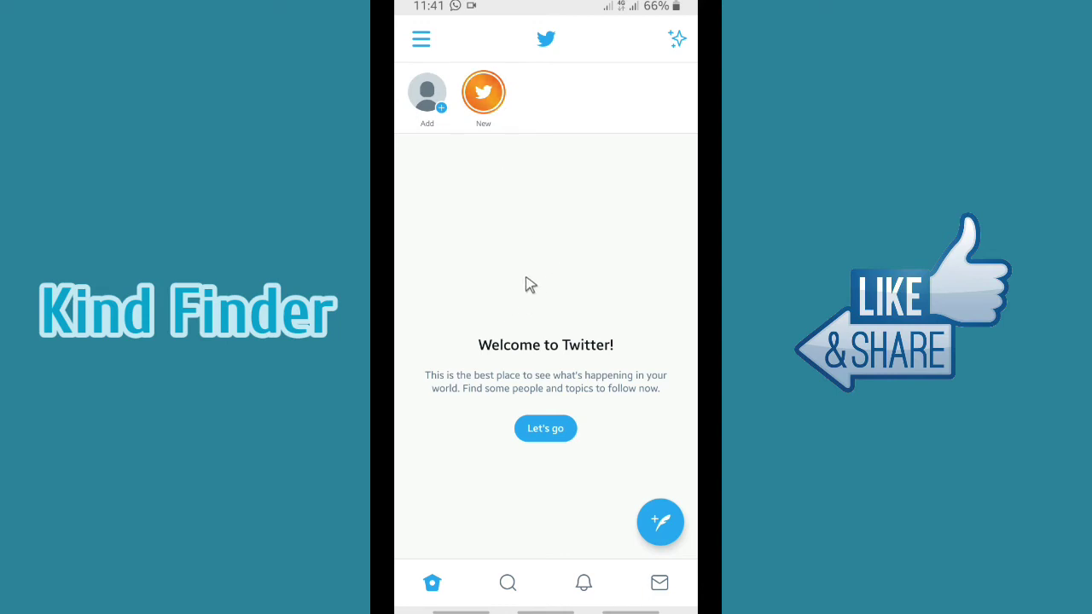
- Open the new account's Settings and privacy page from the navigation drawer
left_click(419, 39)
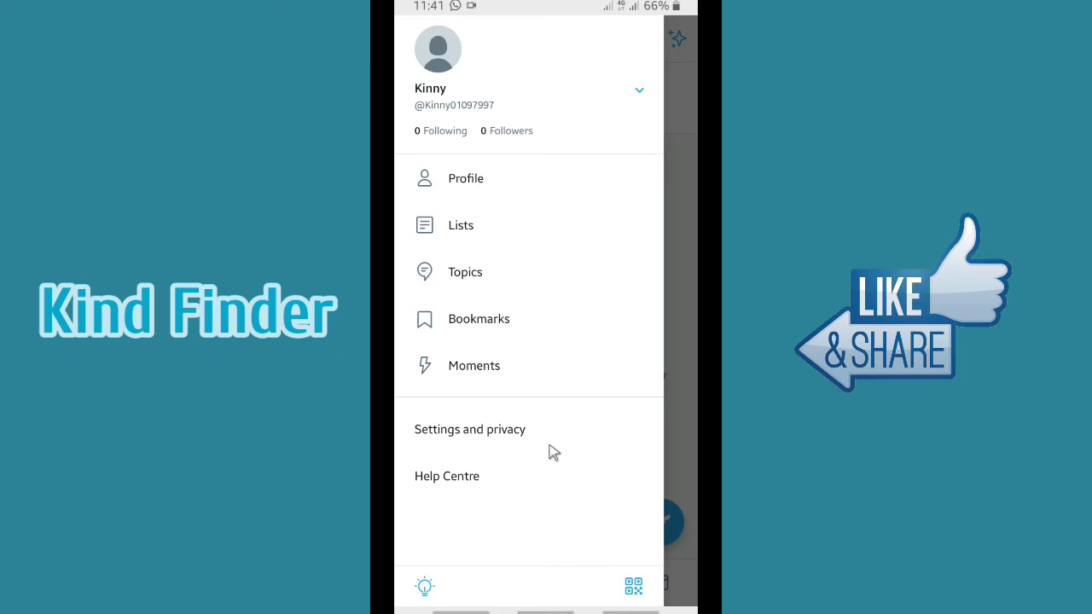
left_click(500, 430)
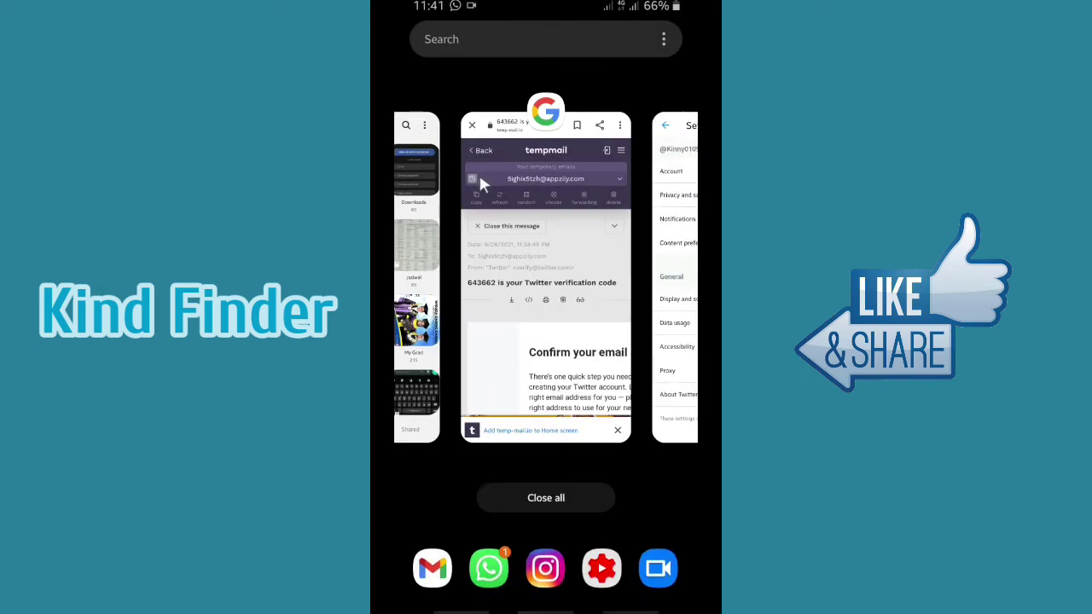
- Replace the temp email Google search with 'temp phone number' and open the receive-smss.com result
left_click(520, 163)
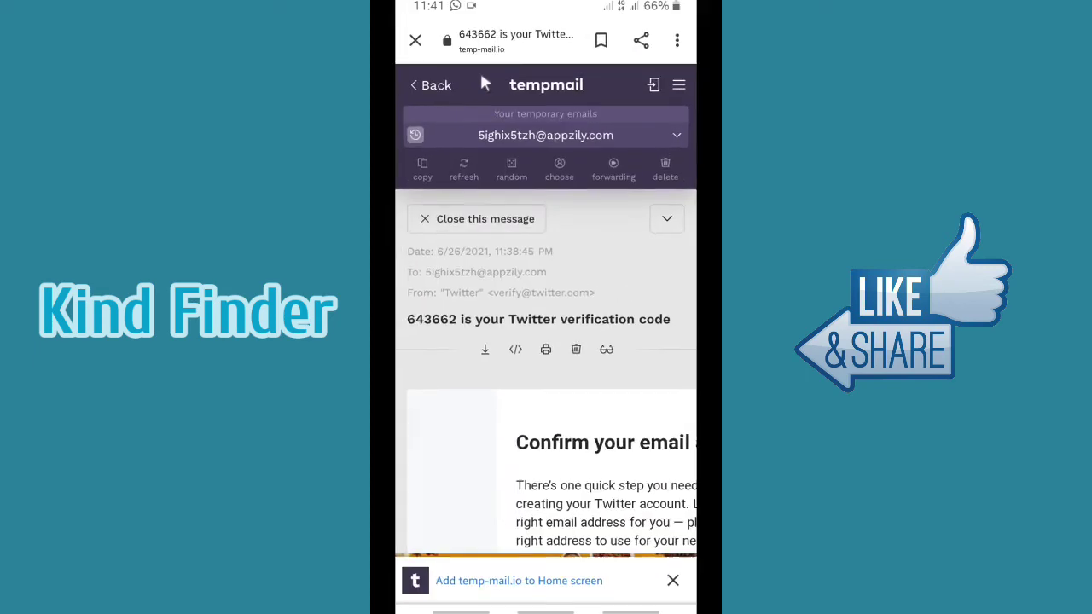
left_click(416, 40)
left_click(536, 86)
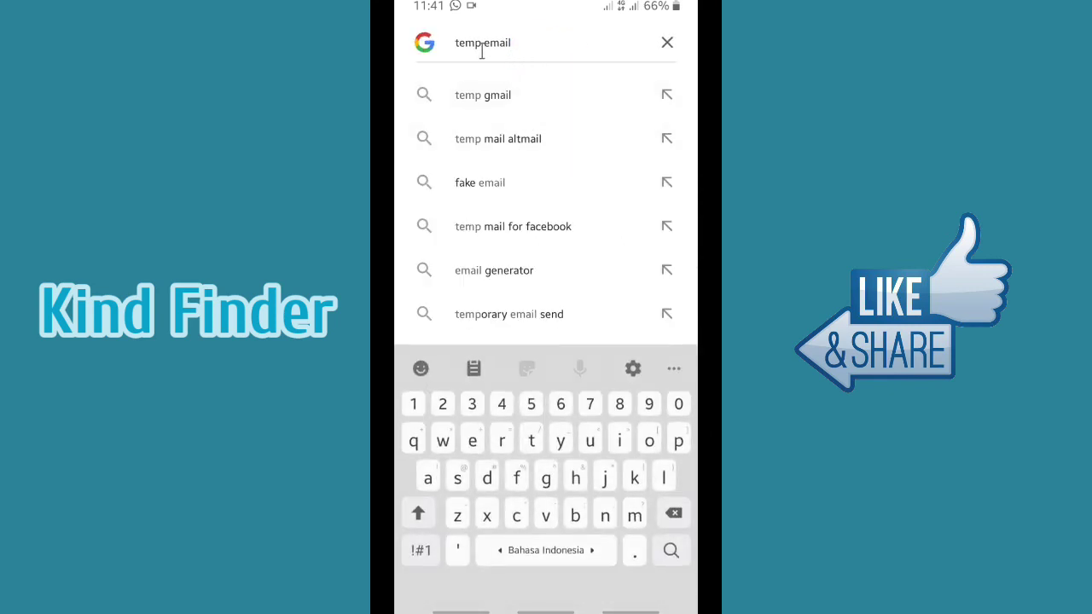
key("Escape")
left_click_drag(520, 42, 454, 42)
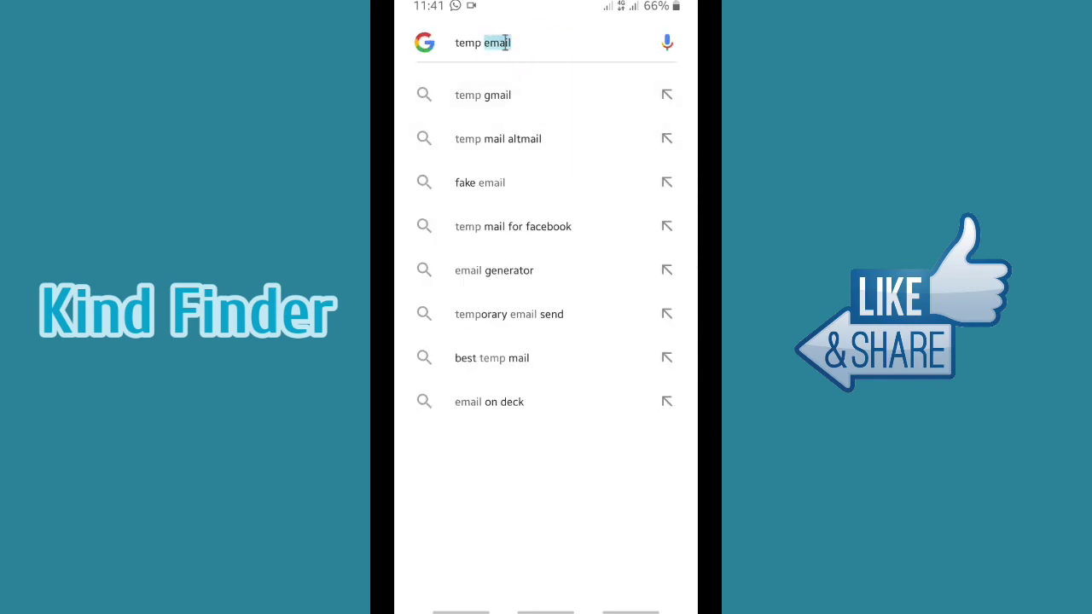
key("BackSpace")
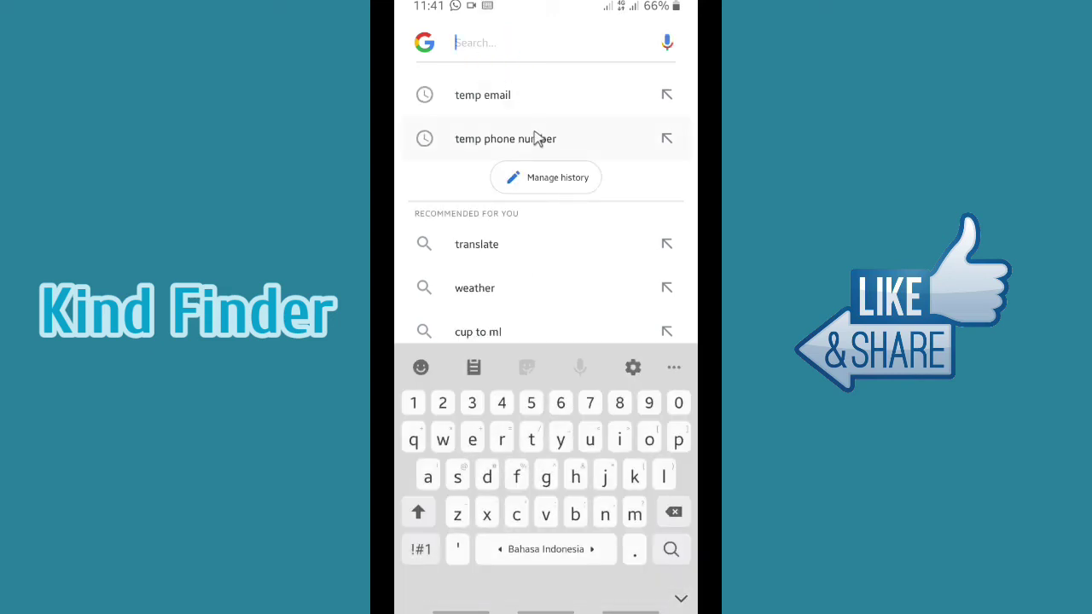
left_click(536, 136)
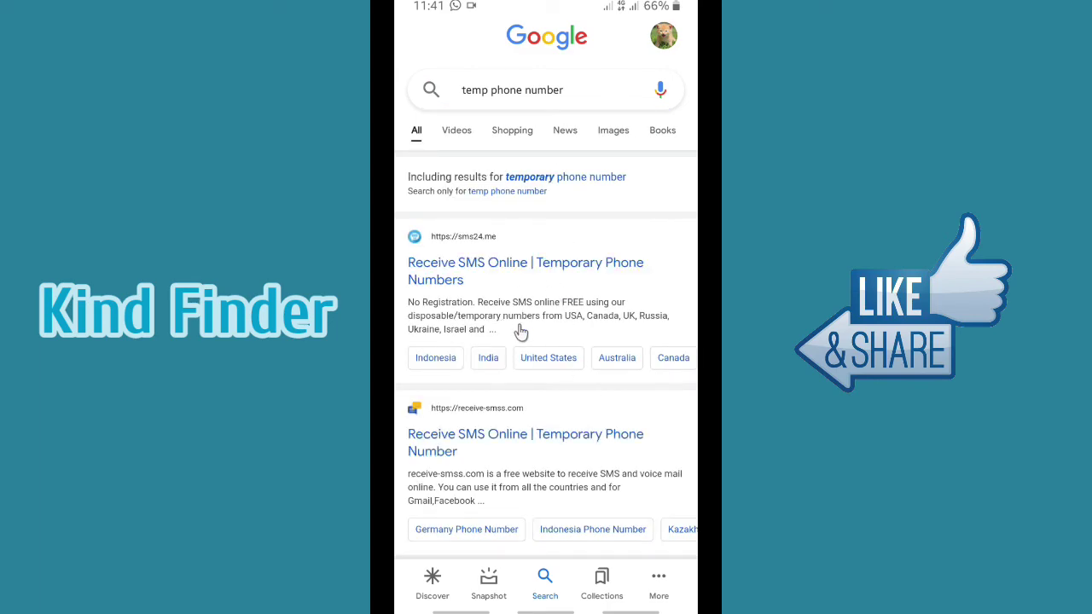
scroll(512, 333, "down", 4)
scroll(516, 331, "up", 4)
left_click(499, 436)
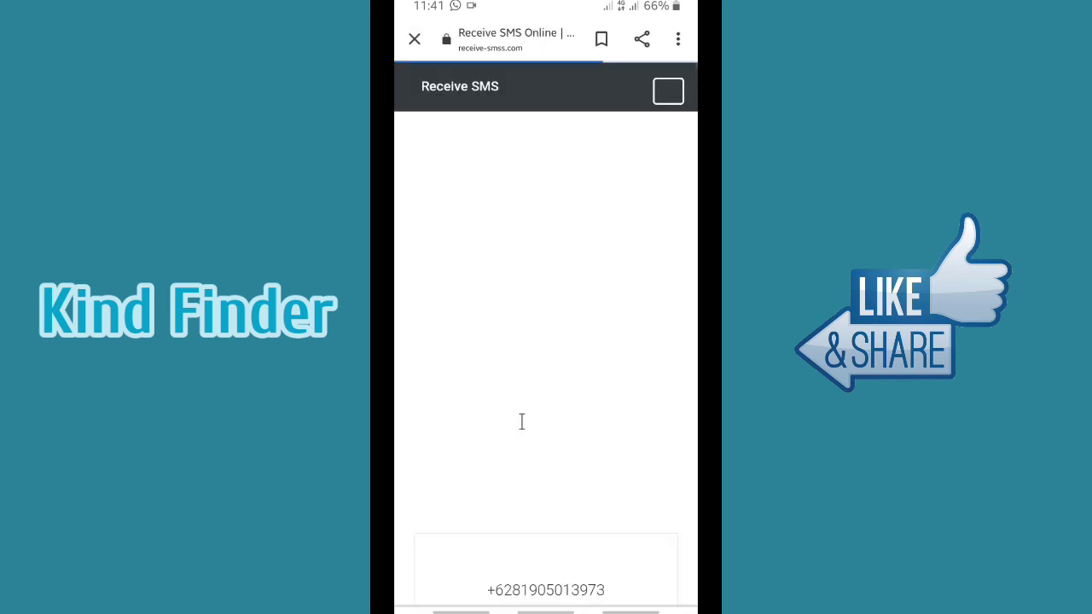
- Scroll through receive-smss.com's free Indonesian, German, UK and US phone numbers
scroll(546, 354, "down", 10)
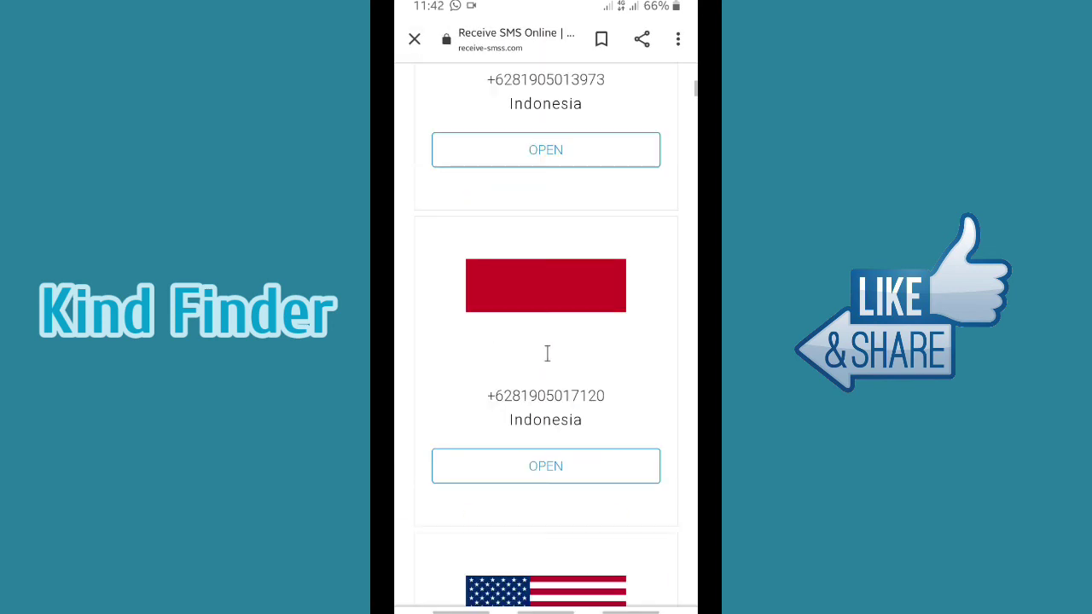
scroll(519, 415, "down", 5)
scroll(525, 425, "down", 5)
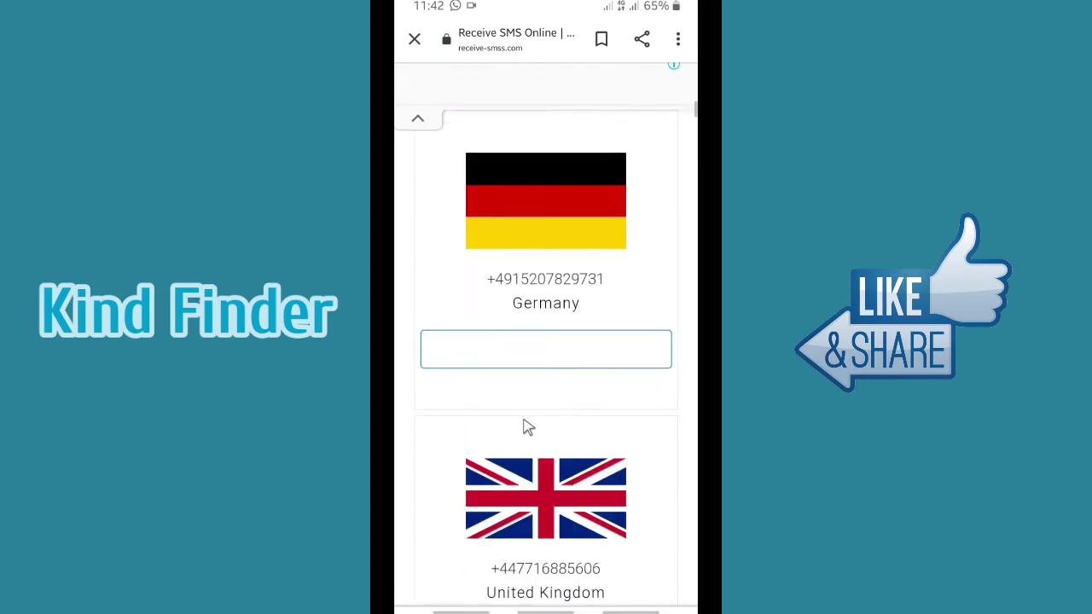
scroll(524, 425, "down", 4)
scroll(525, 425, "down", 3)
scroll(524, 424, "down", 5)
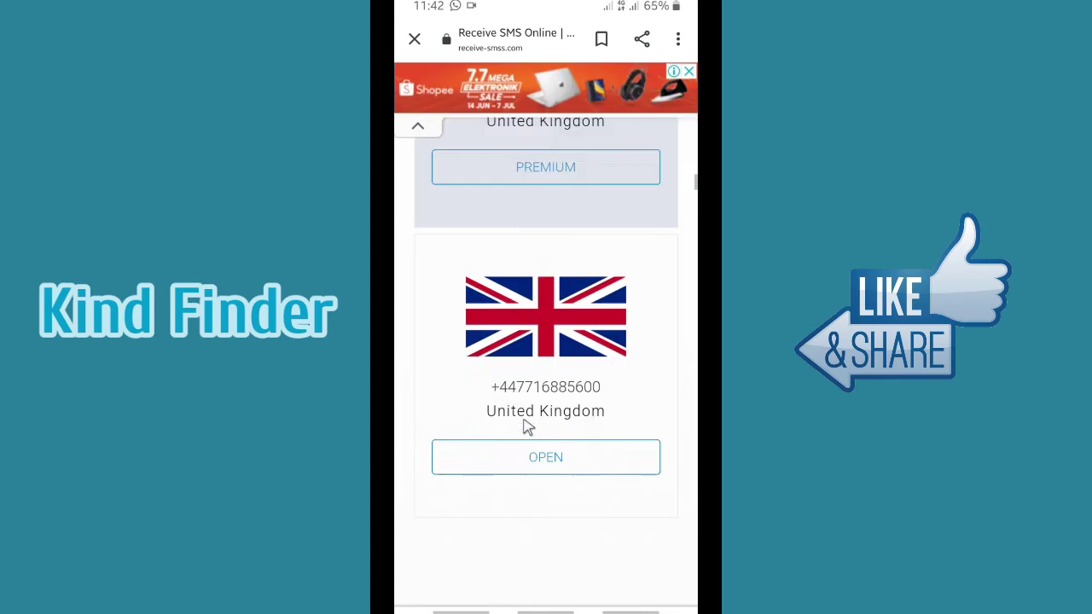
scroll(525, 425, "down", 5)
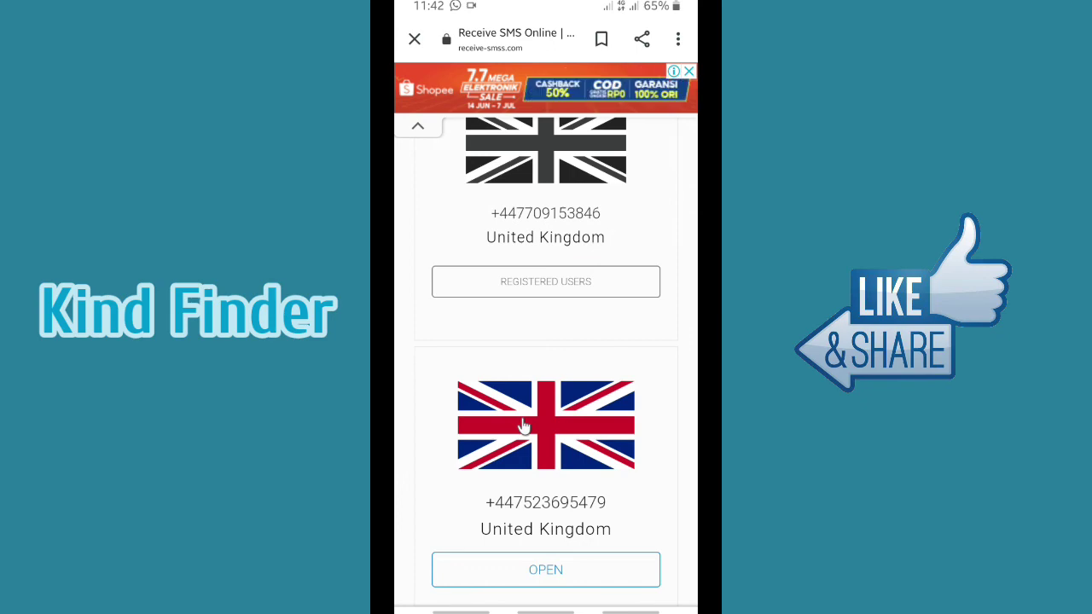
scroll(522, 426, "down", 5)
scroll(522, 427, "down", 5)
scroll(520, 418, "down", 5)
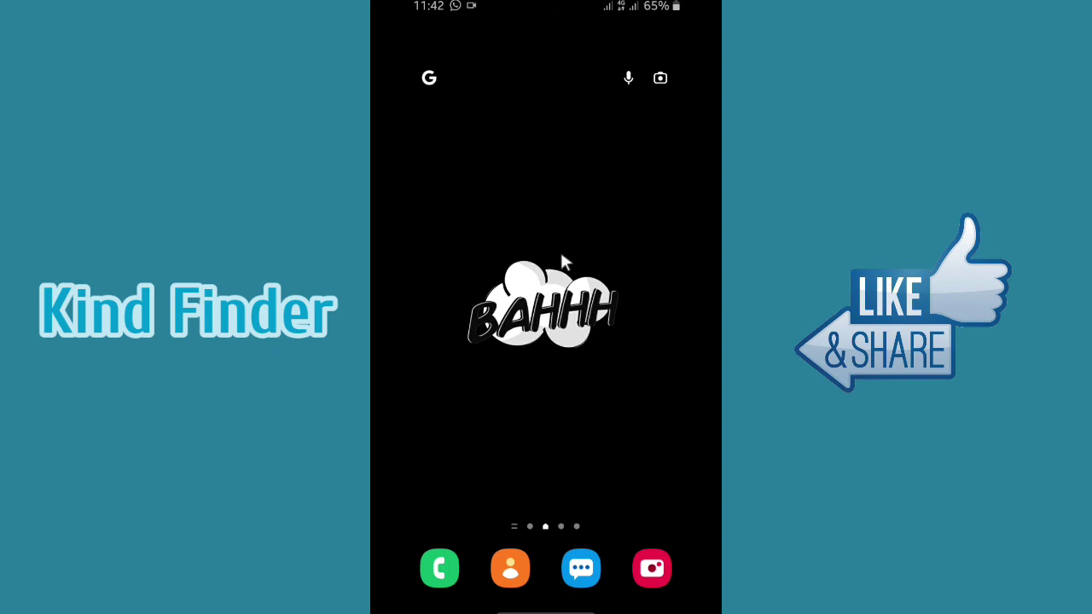
mouse_move(561, 260)
left_mouse_down()
mouse_move(566, 171)
mouse_move(539, 203)
left_mouse_up()
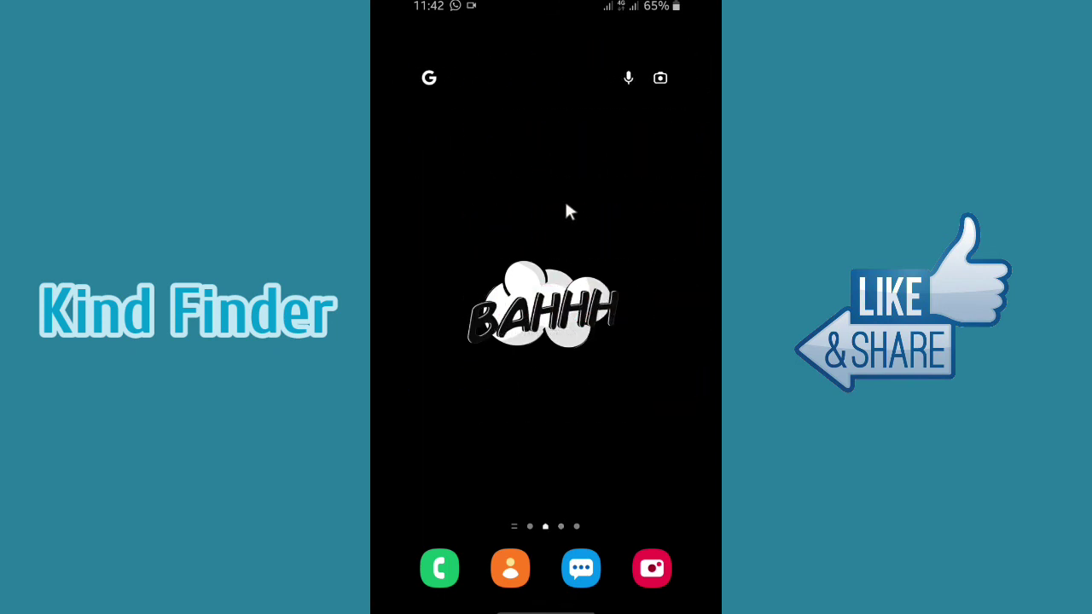